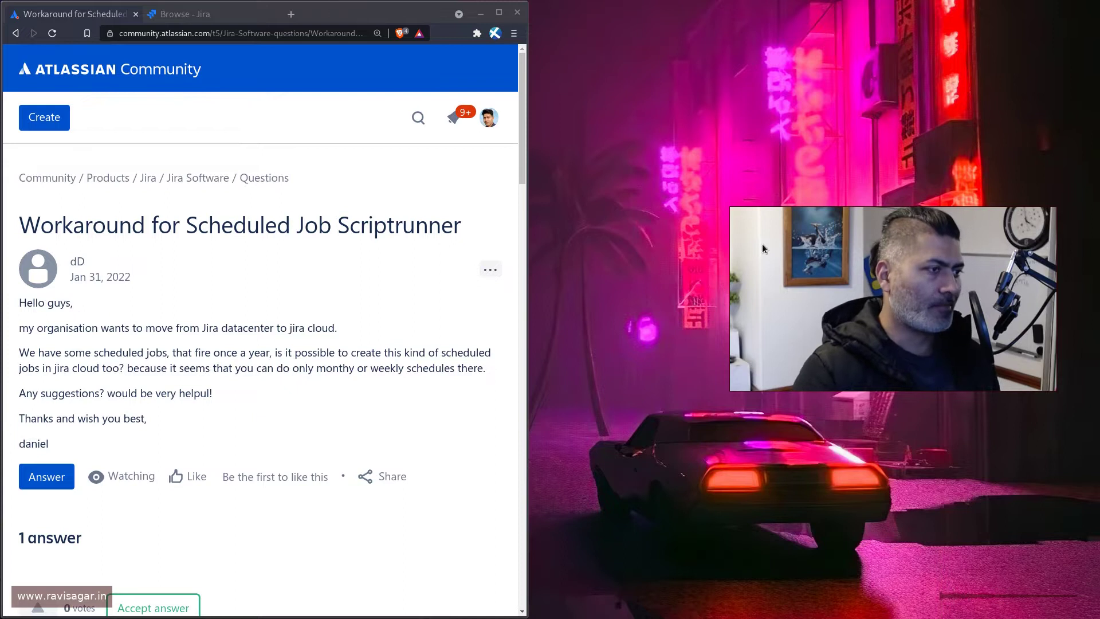
Read the 'Workaround for Scheduled Job Scriptrunner' question and its Automation-rule cron answer, then widen the browser window
scroll(1068, 400, "up", 2)
scroll(1068, 395, "up", 3)
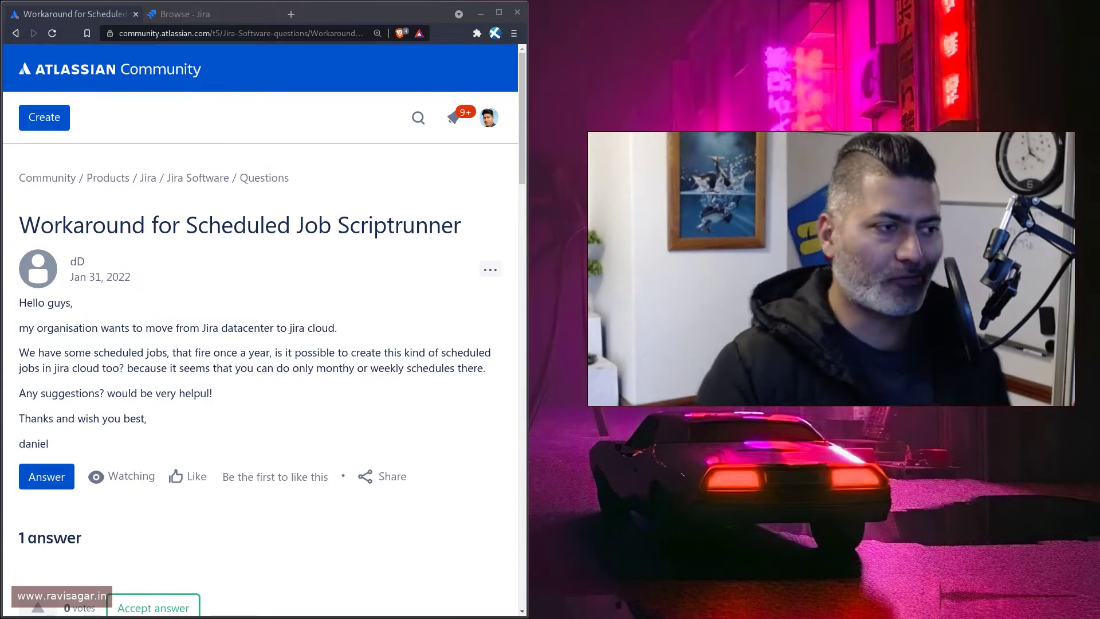
mouse_move(611, 200)
left_click_drag(762, 269, 734, 236)
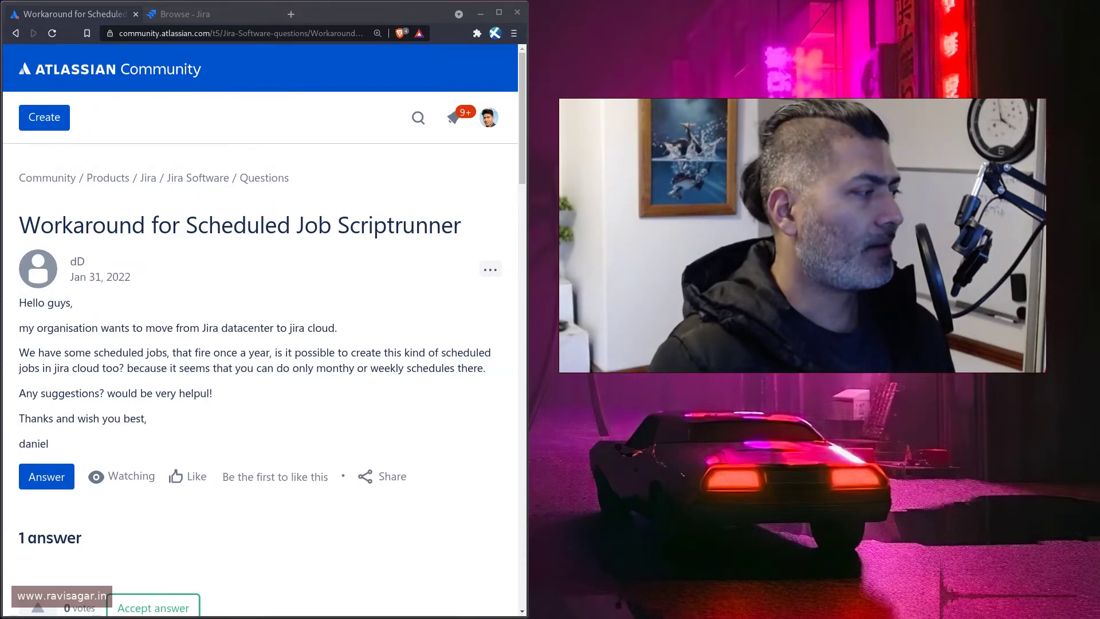
scroll(352, 336, "down", 3)
scroll(352, 337, "down", 2)
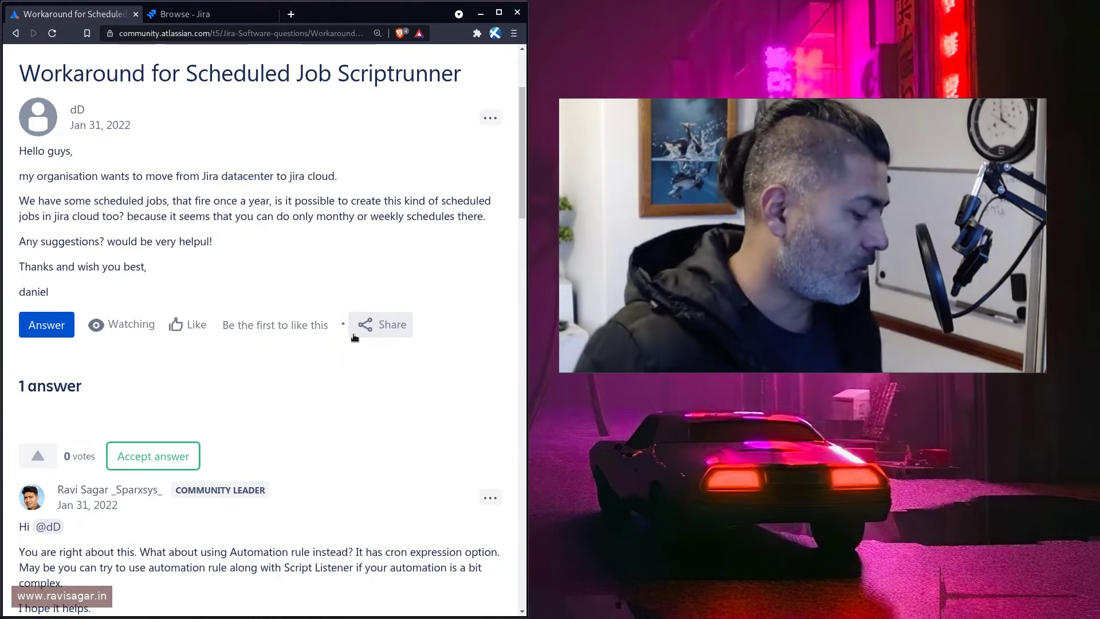
mouse_move(865, 249)
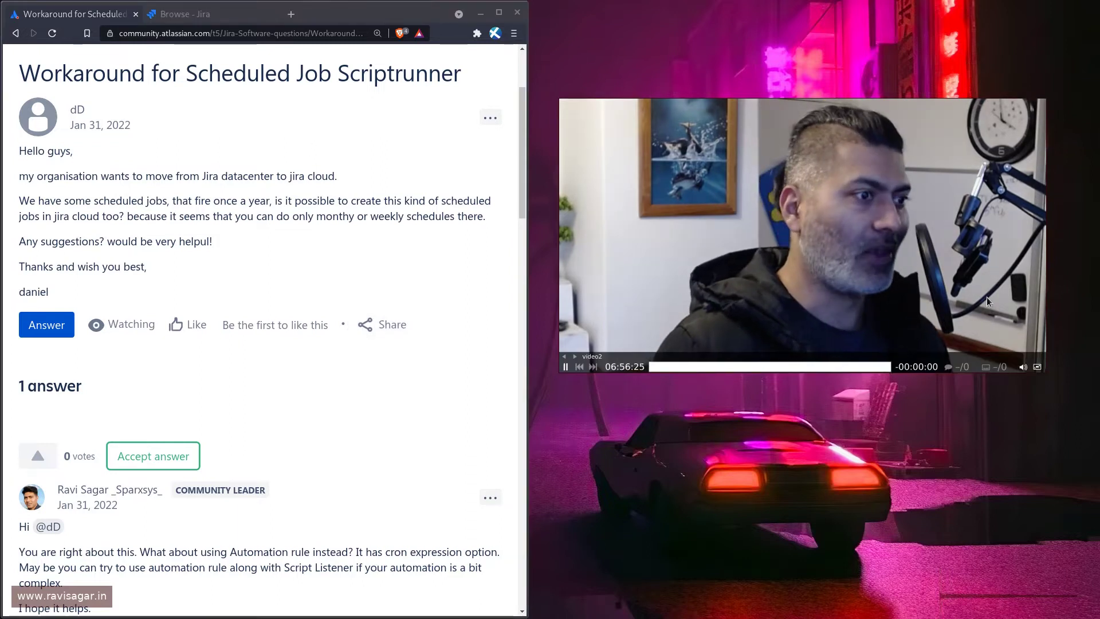
left_click_drag(987, 297, 971, 329)
left_click_drag(528, 617, 789, 616)
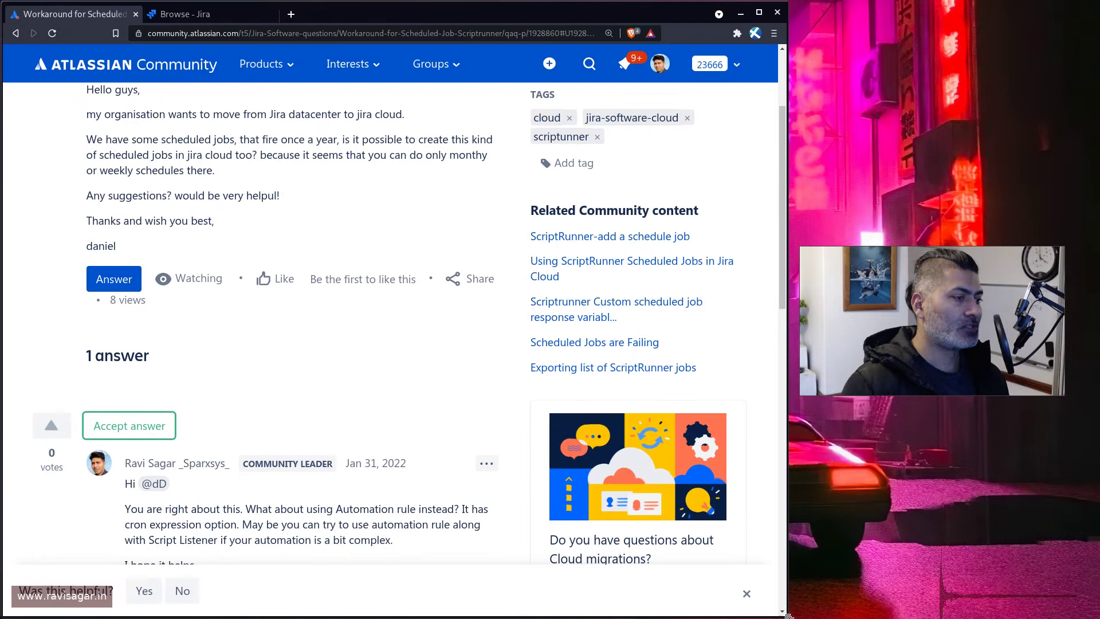
Go to ScriptRunner's Scheduled Jobs list in Jira and open a blank Create Scheduled Job form
key("ctrl+Tab")
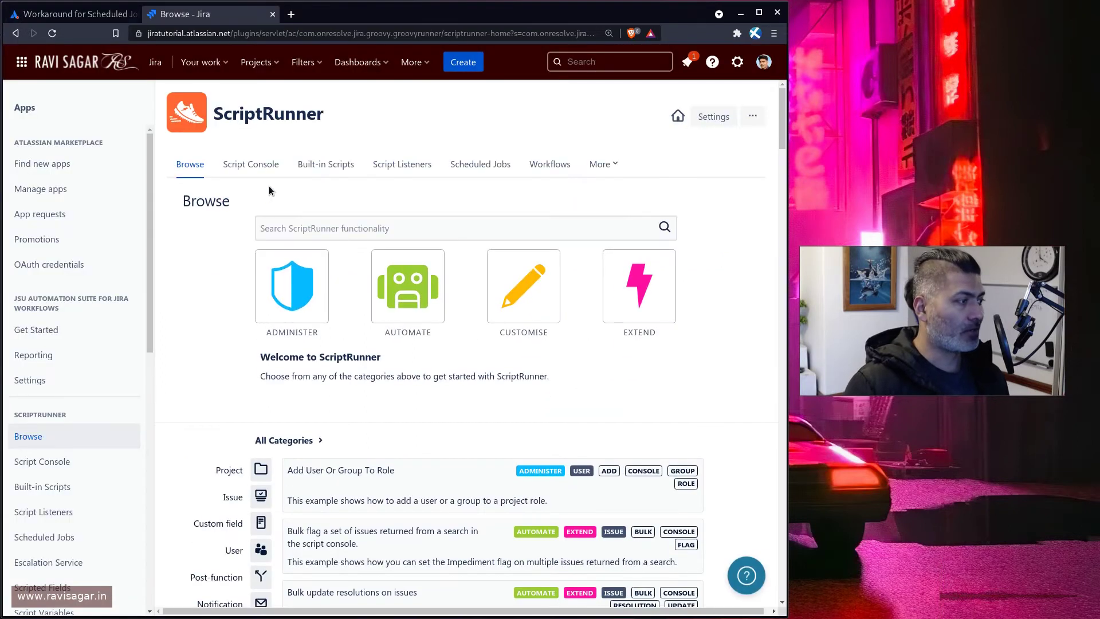
left_click(482, 165)
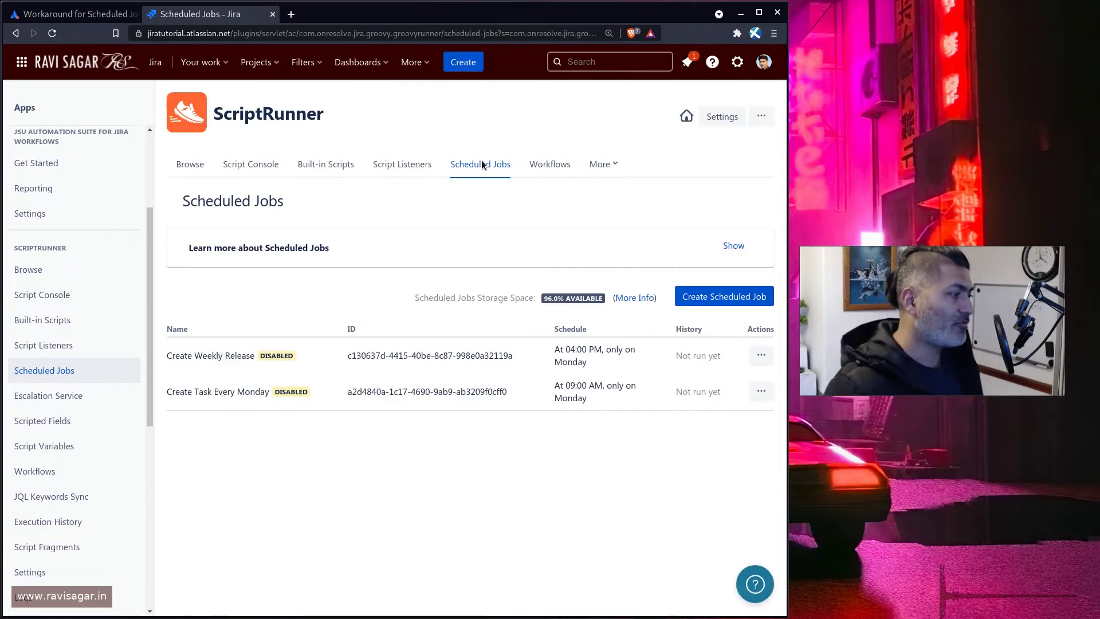
left_click(745, 299)
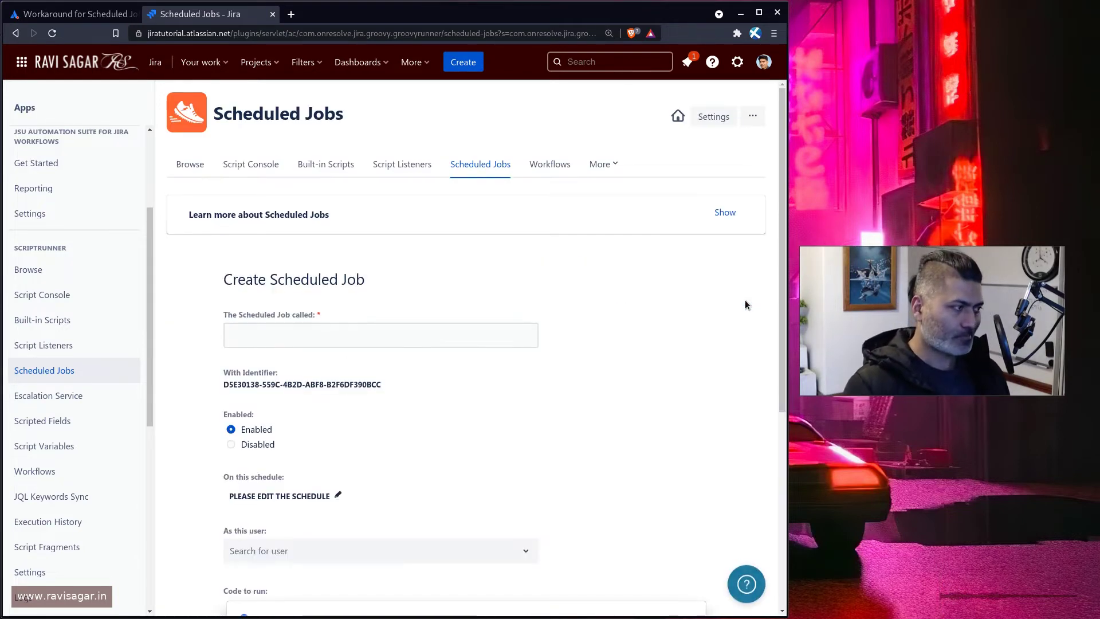
scroll(591, 353, "down", 5)
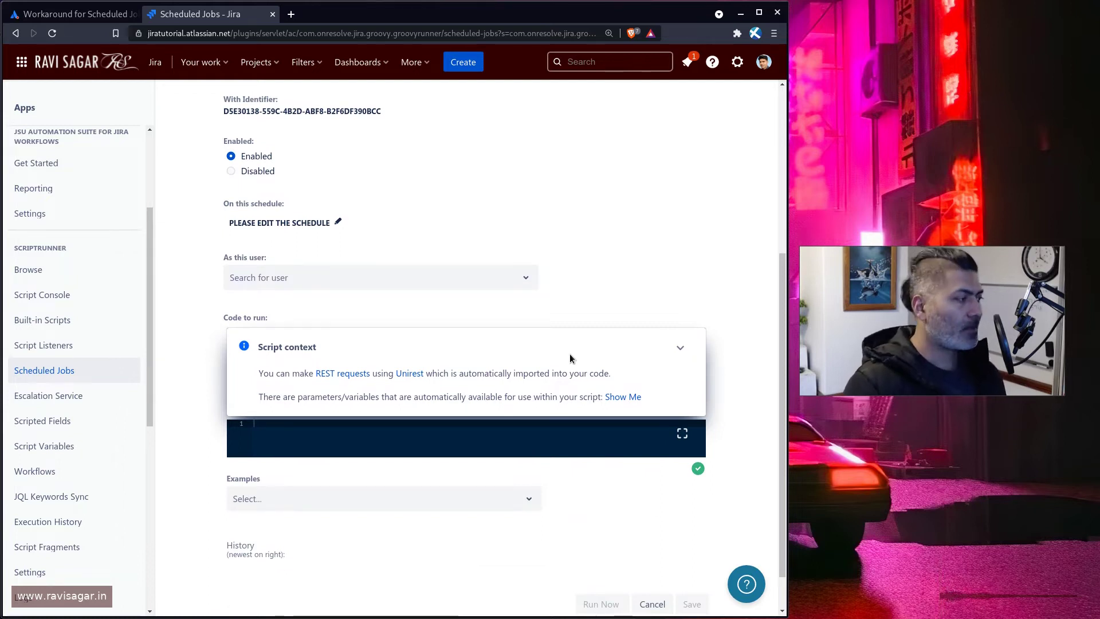
Open the job's schedule editor, leaving the run time at 12:00
left_click(336, 223)
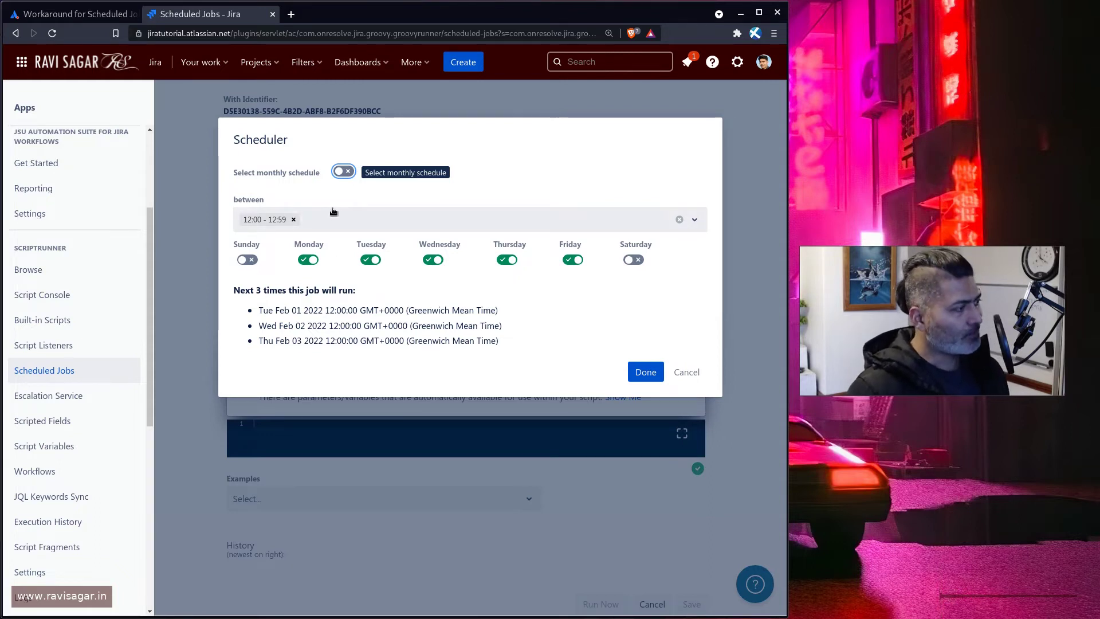
left_click(597, 221)
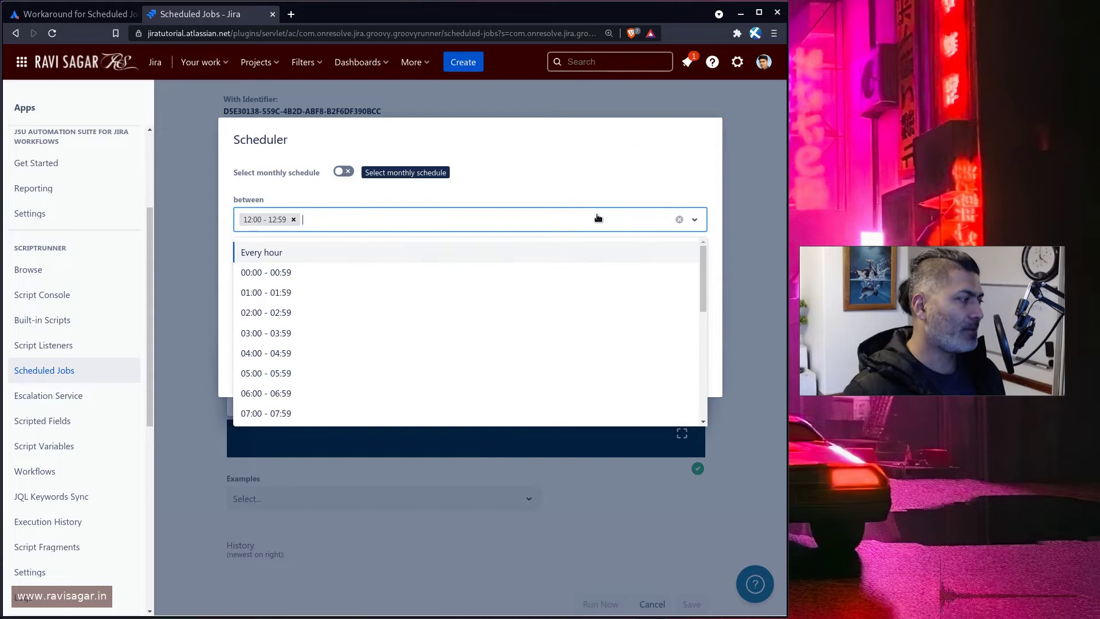
left_click(636, 151)
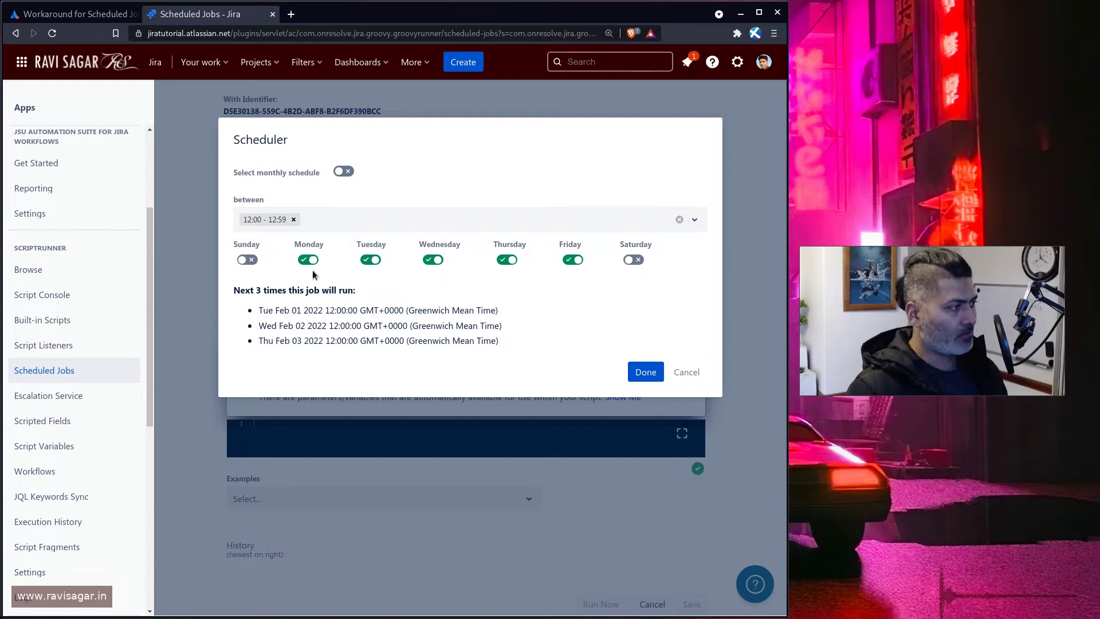
left_click_drag(312, 270, 374, 216)
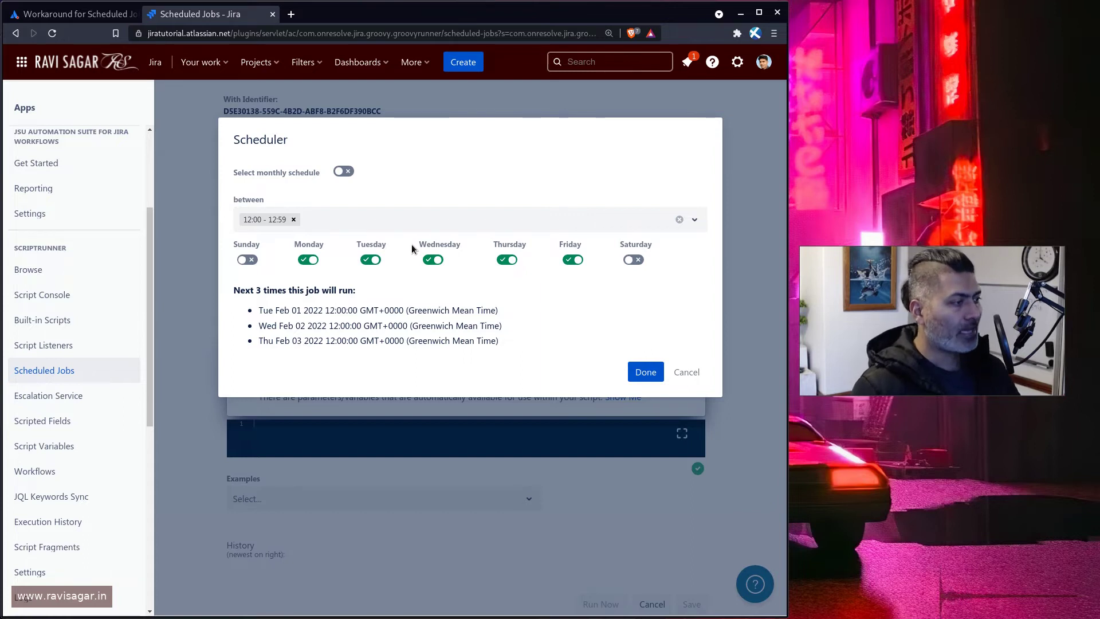
Switch to a monthly schedule on days 2, 6, 9 and 8, and confirm it
left_click(351, 173)
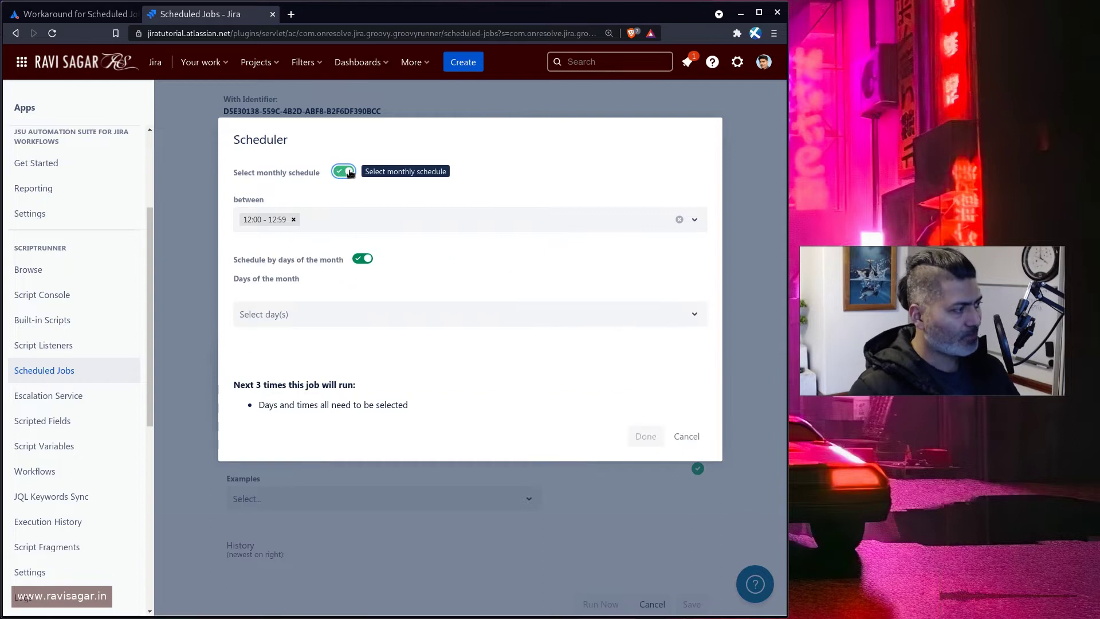
left_click(411, 315)
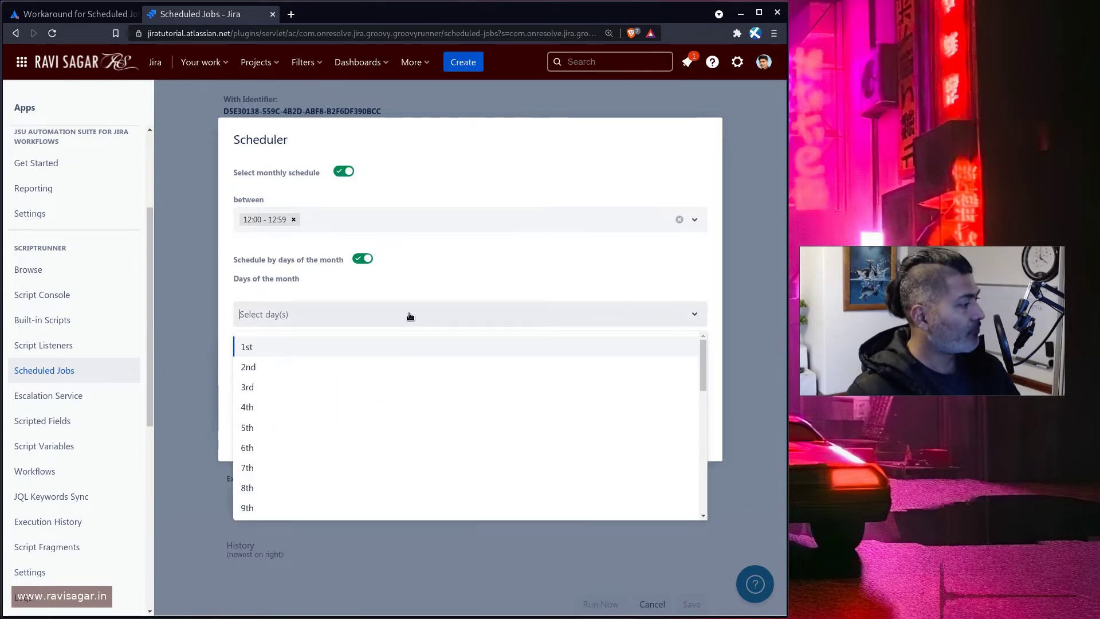
left_click(328, 366)
left_click(385, 318)
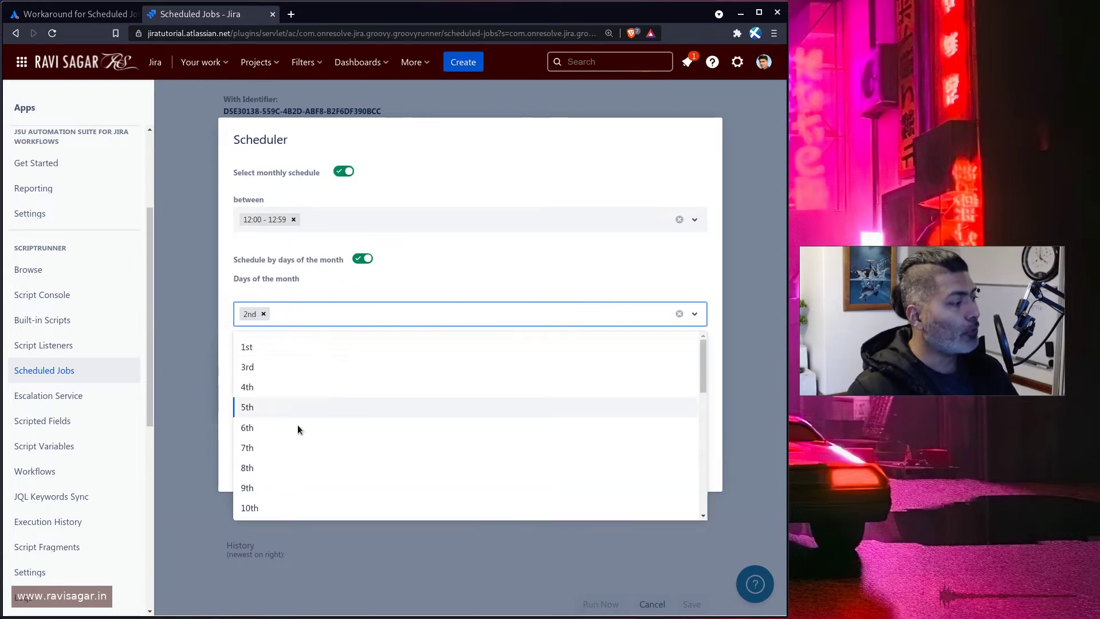
left_click(298, 428)
left_click(426, 313)
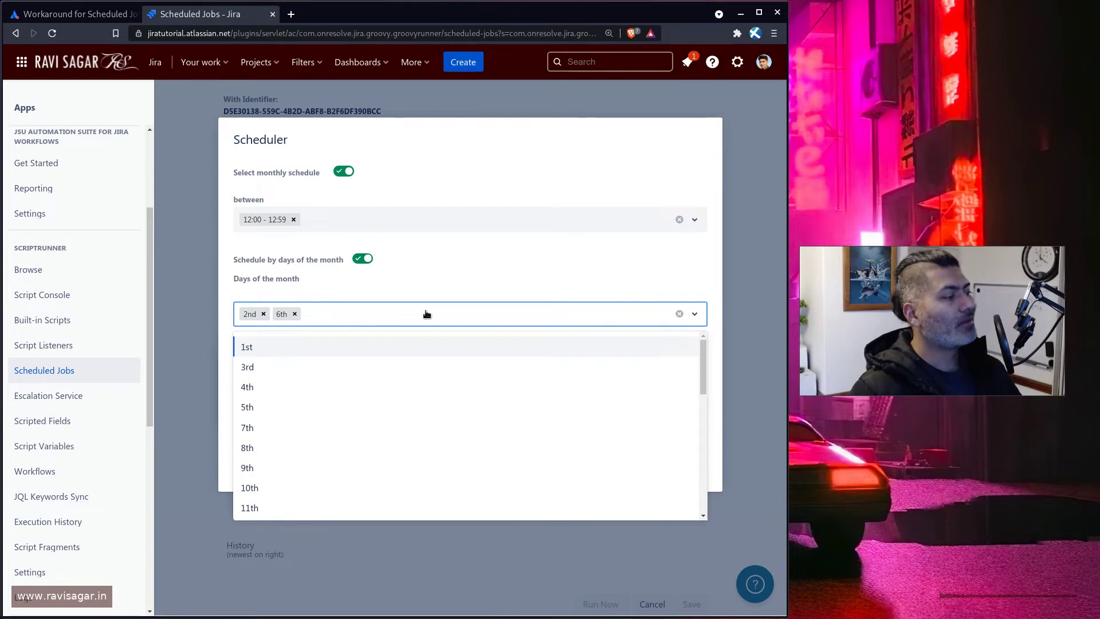
left_click(396, 467)
left_click(497, 323)
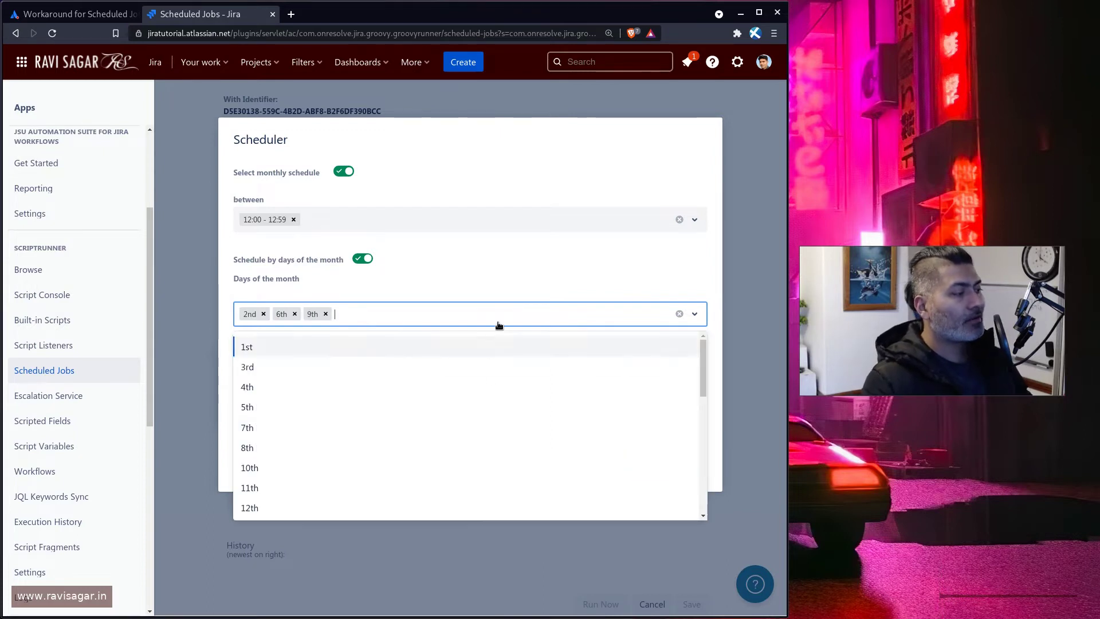
left_click(471, 448)
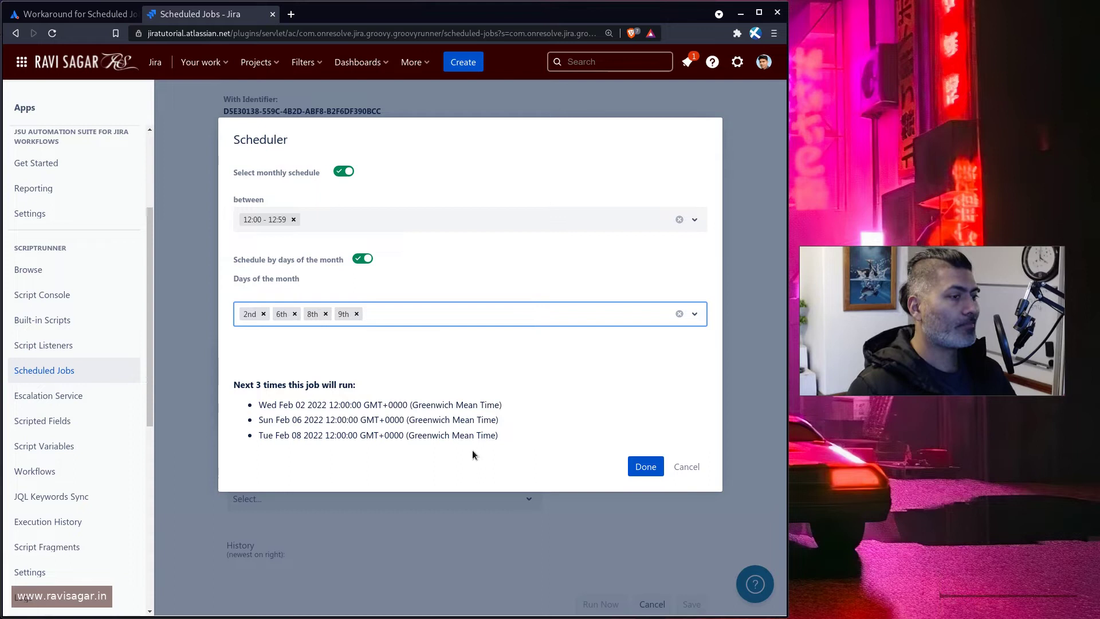
left_click(646, 466)
Load the Create Release example script as the job's code and return to the form's top
scroll(442, 440, "down", 1)
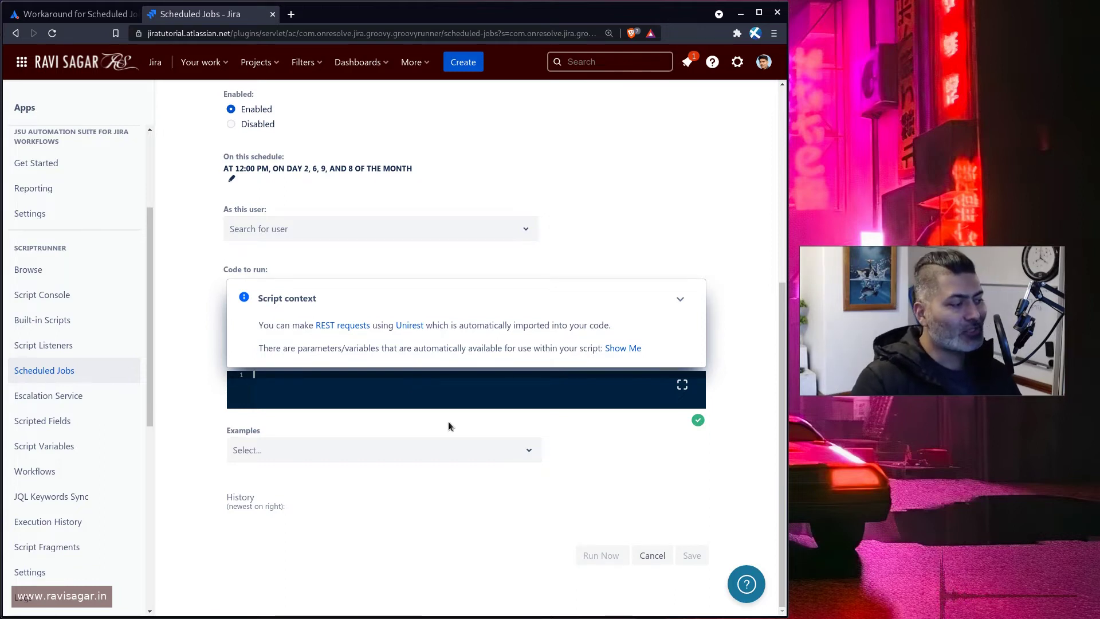
left_click(513, 449)
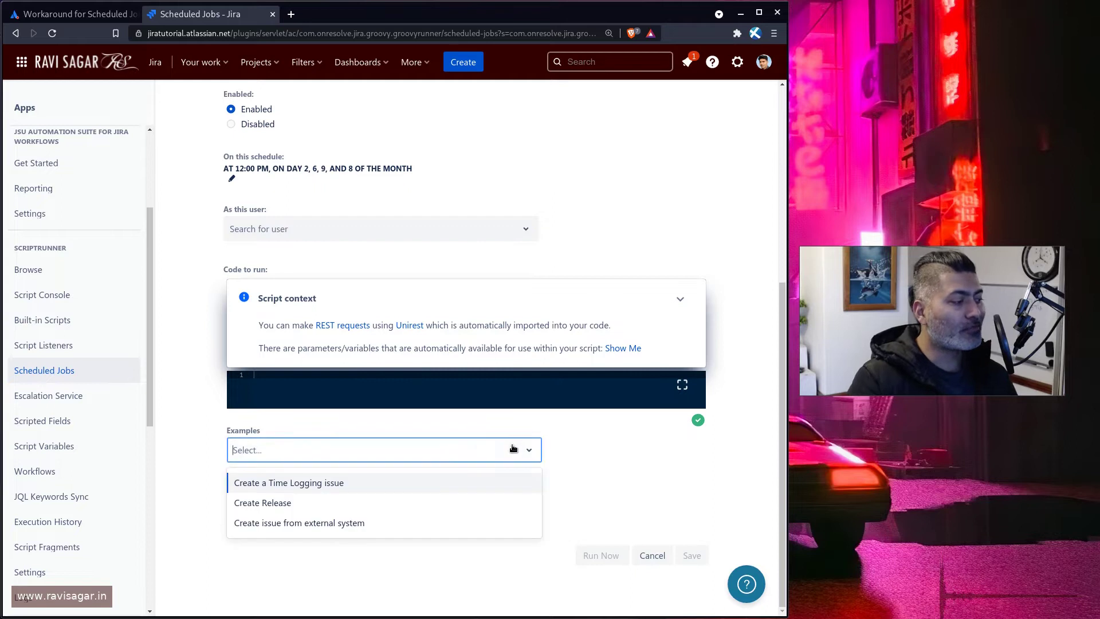
left_click(348, 503)
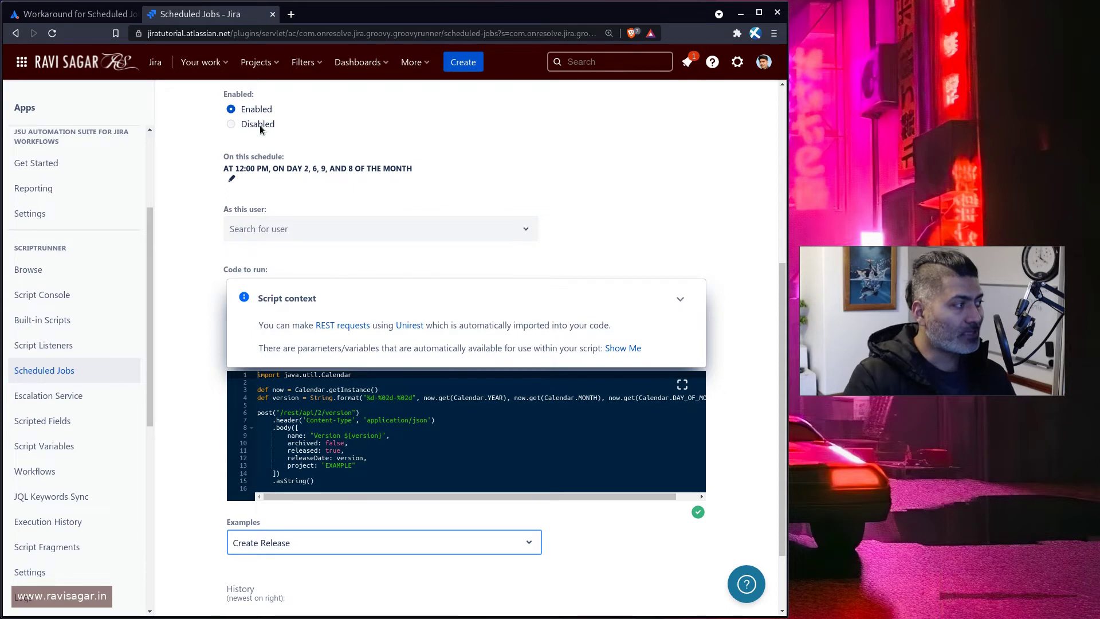
scroll(361, 269, "up", 3)
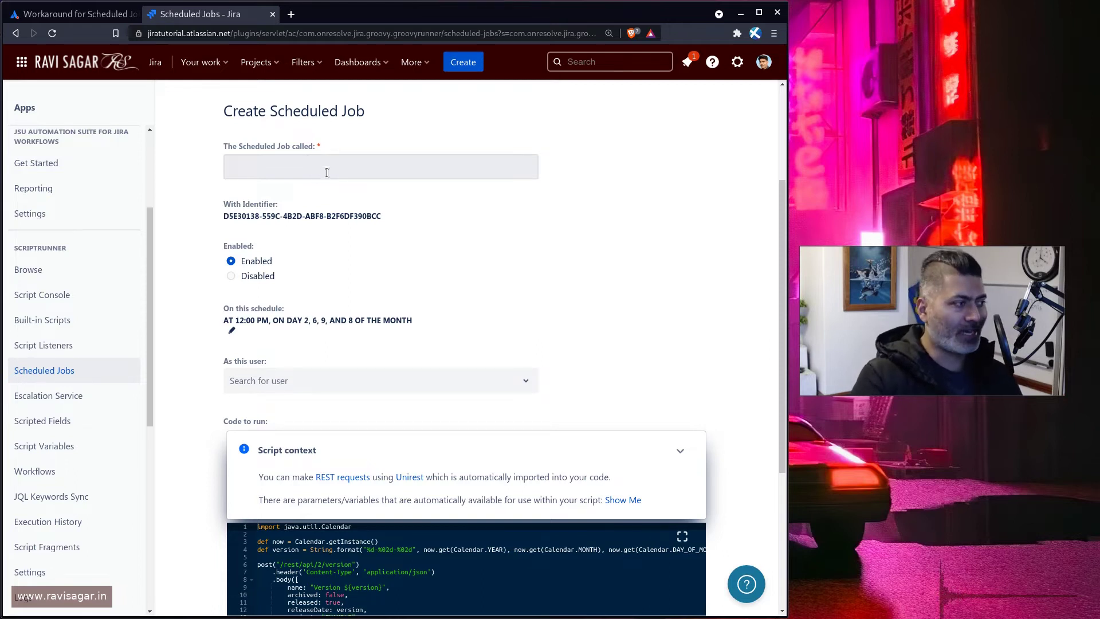
scroll(425, 247, "up", 3)
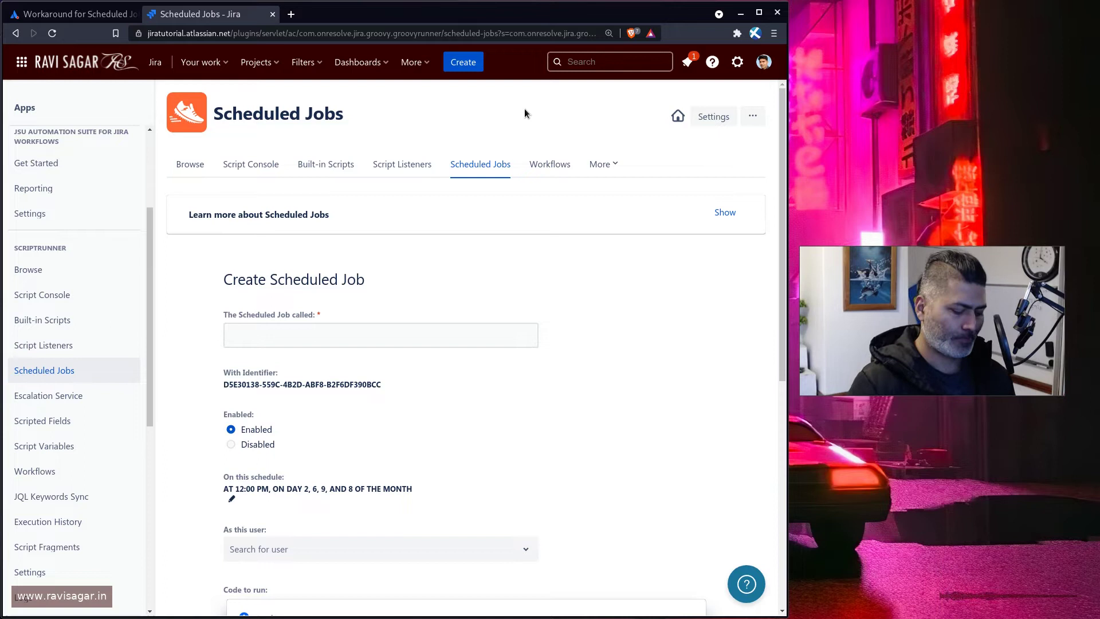
Open Jira's System settings from the settings menu
left_click(738, 62)
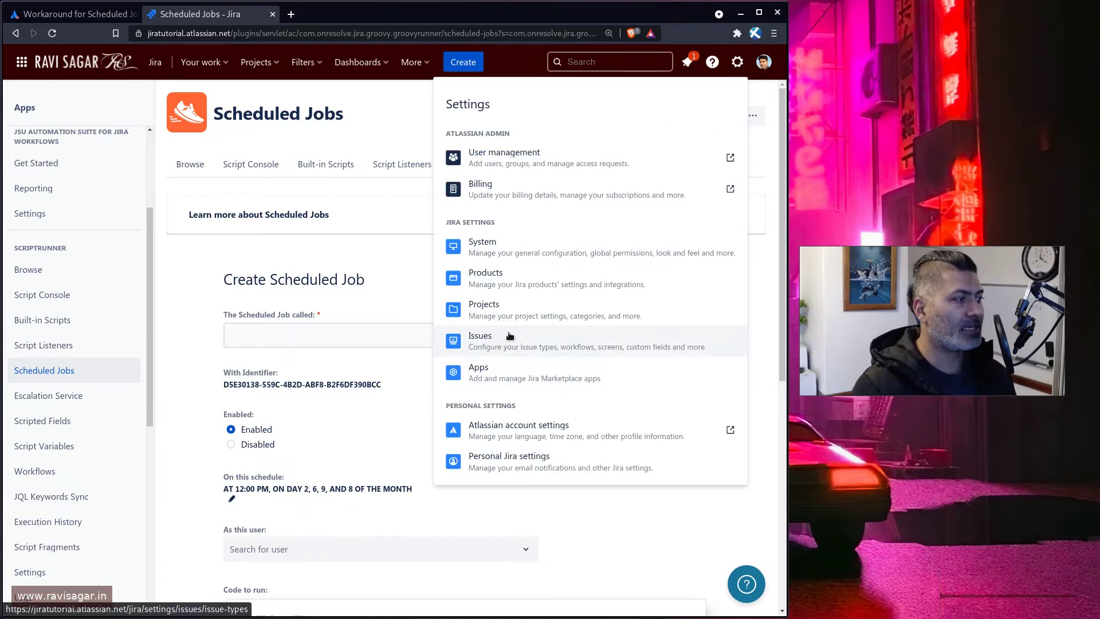
left_click(508, 248)
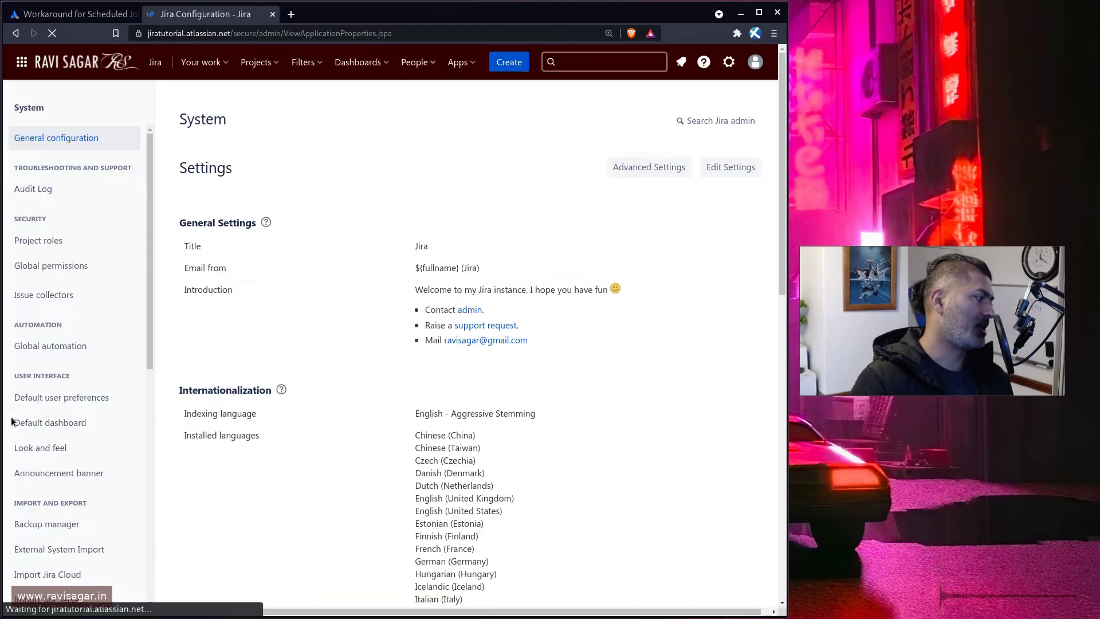
scroll(95, 250, "down", 3)
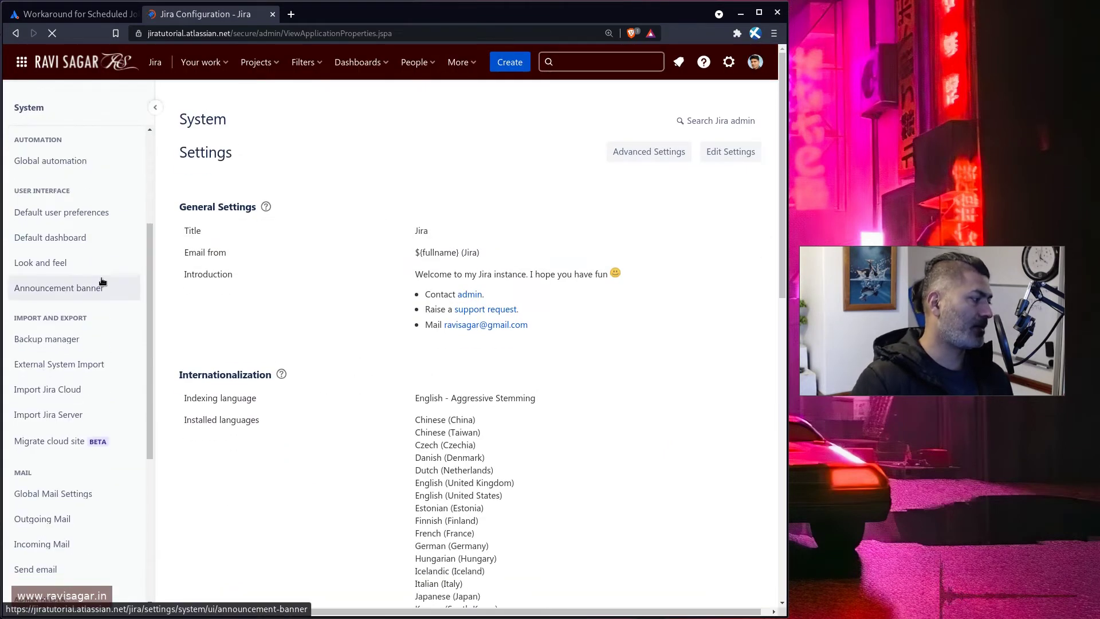
scroll(97, 289, "up", 2)
scroll(95, 315, "down", 3)
scroll(94, 321, "down", 4)
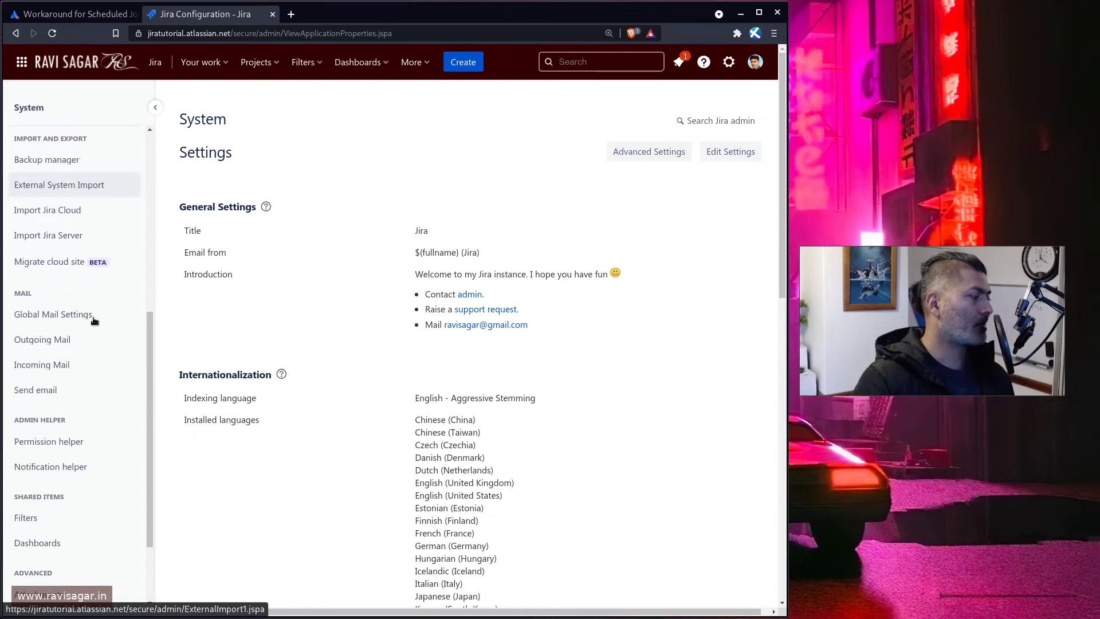
scroll(138, 301, "down", 2)
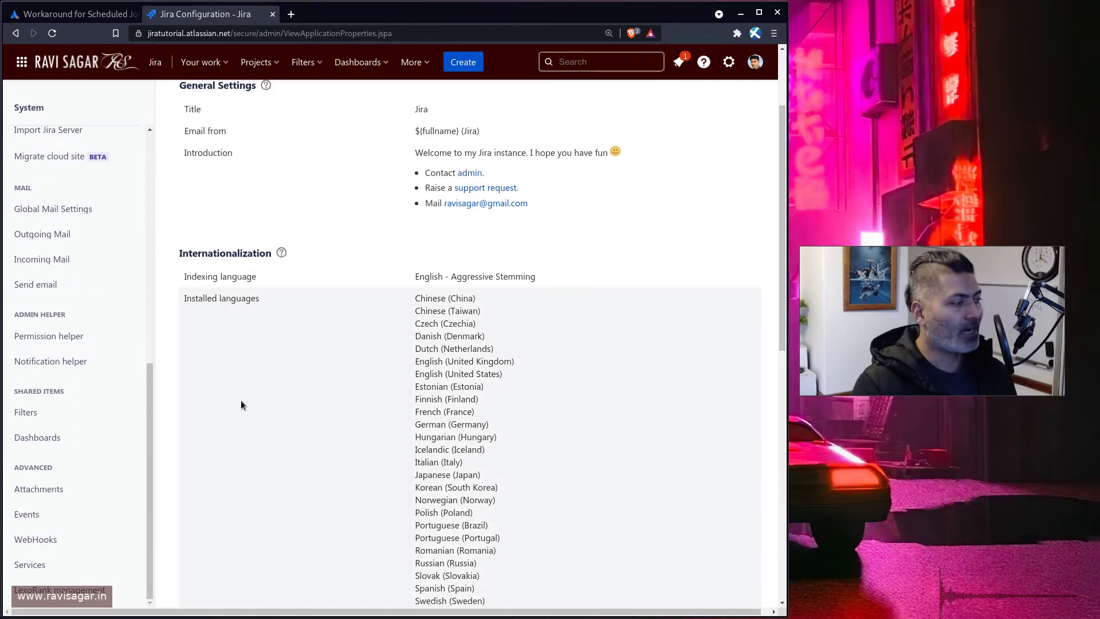
Reach Automation rules via admin quick search 'autom', create a rule, and filter triggers by 'sche'
key("period")
type("aut")
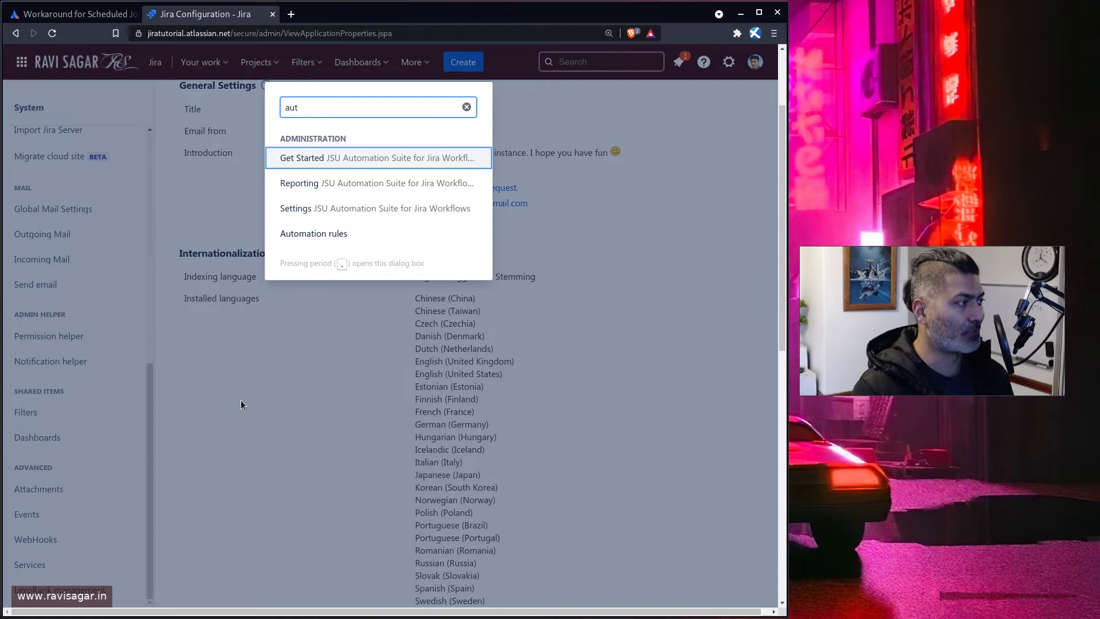
type("om")
key("Down")
key("Down")
key("Down")
key("Return")
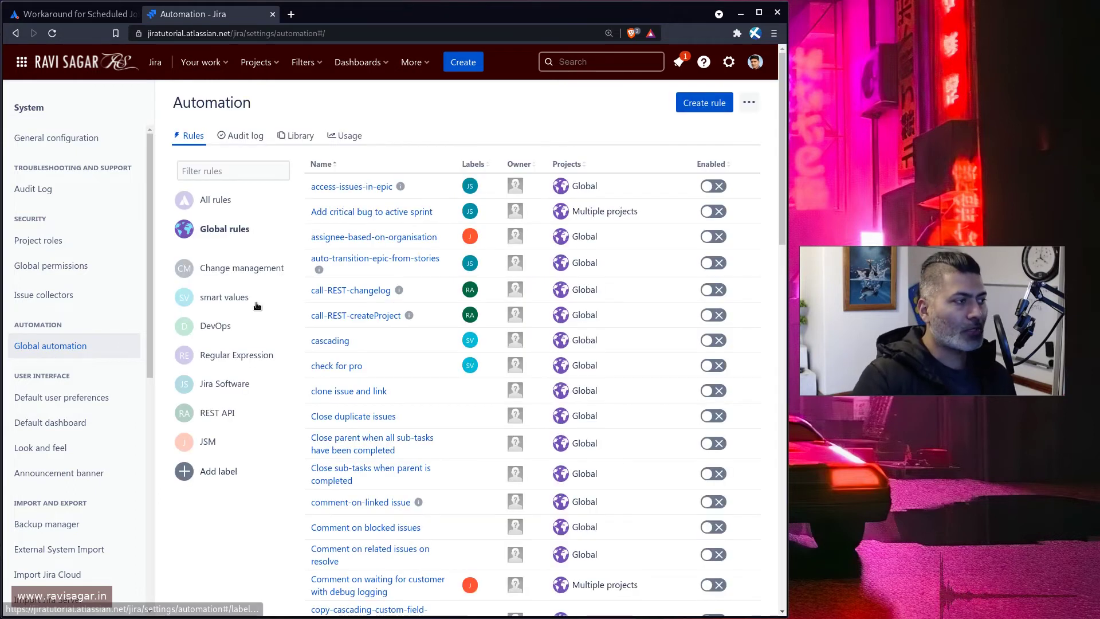
left_click(711, 108)
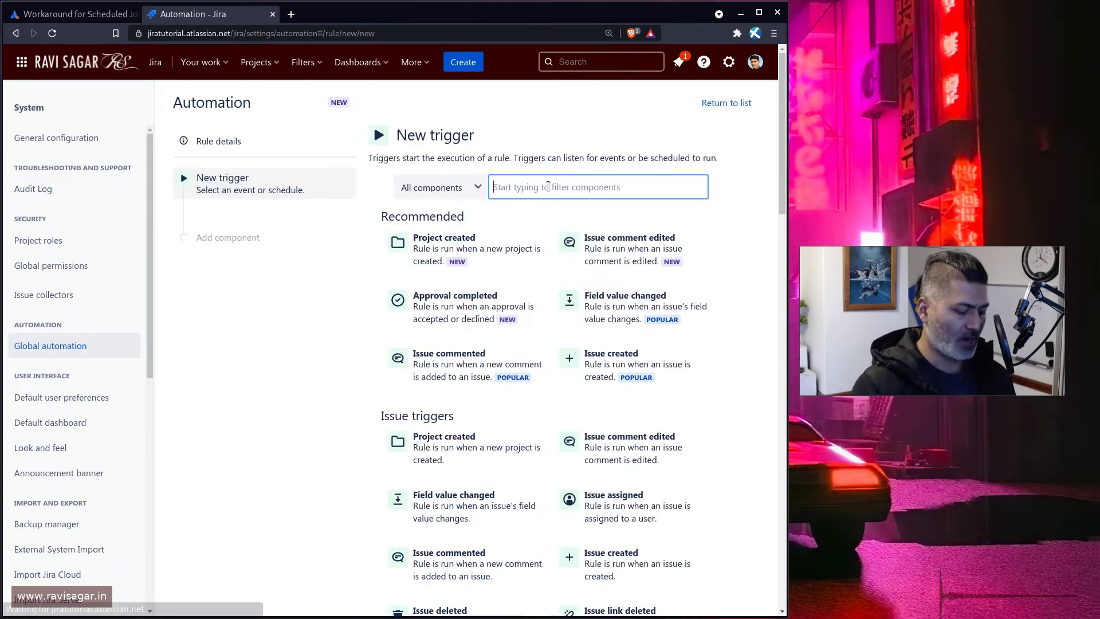
type("sche")
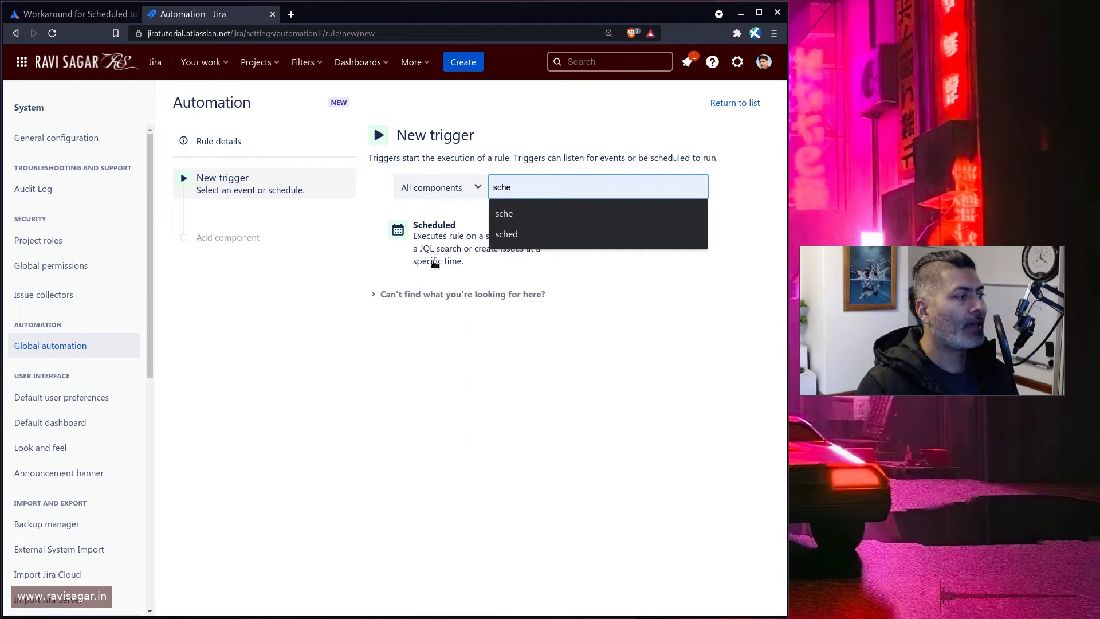
Pick the Scheduled trigger, leaving its frequency on Weeks (Monday, 9:00 AM)
left_click(442, 240)
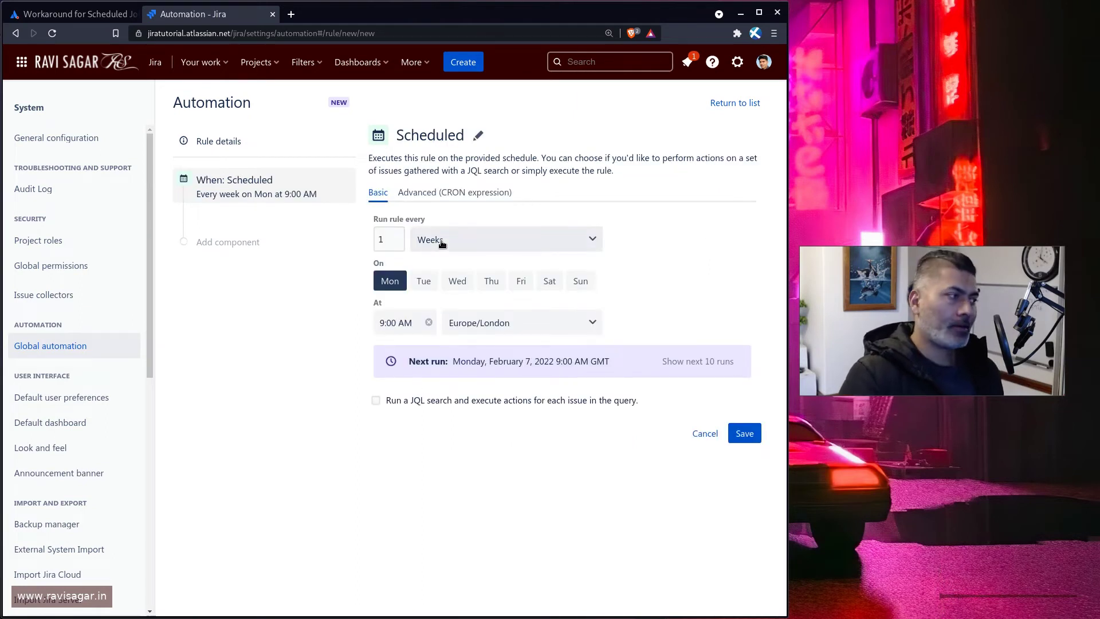
left_click(506, 242)
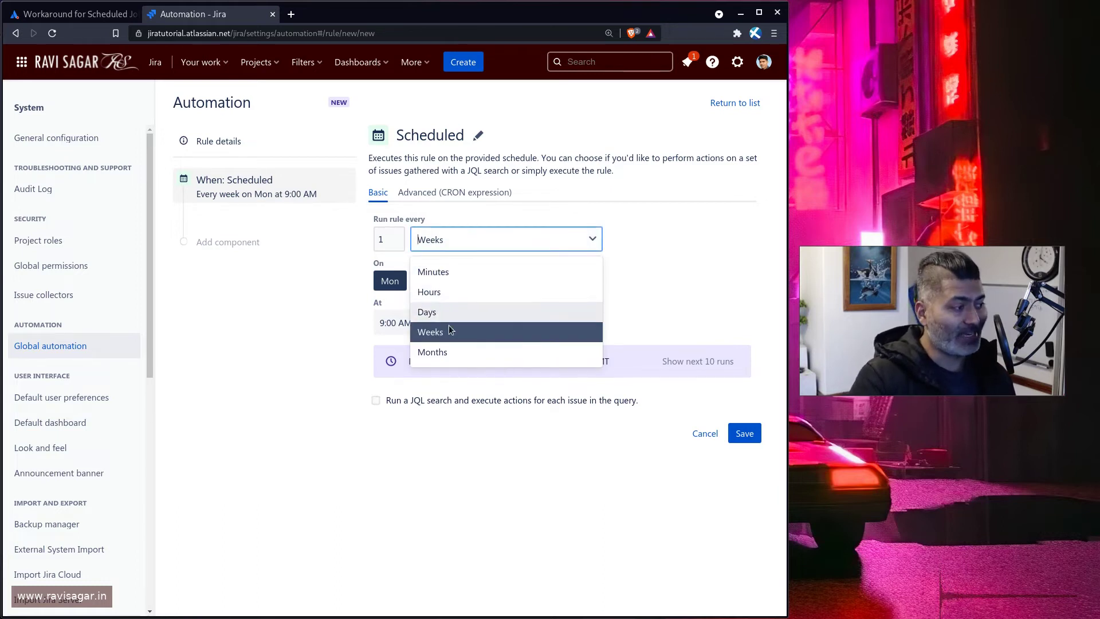
left_click(648, 204)
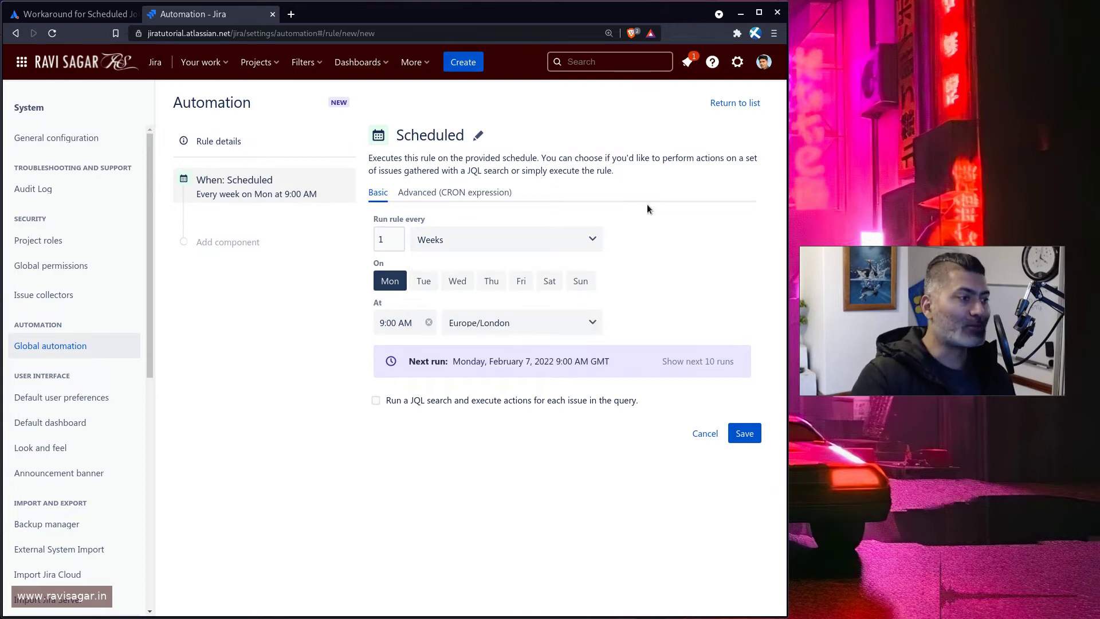
Set the trigger's CRON expression to 0 0 0 ? * * 2021/1 and save it
left_click(473, 197)
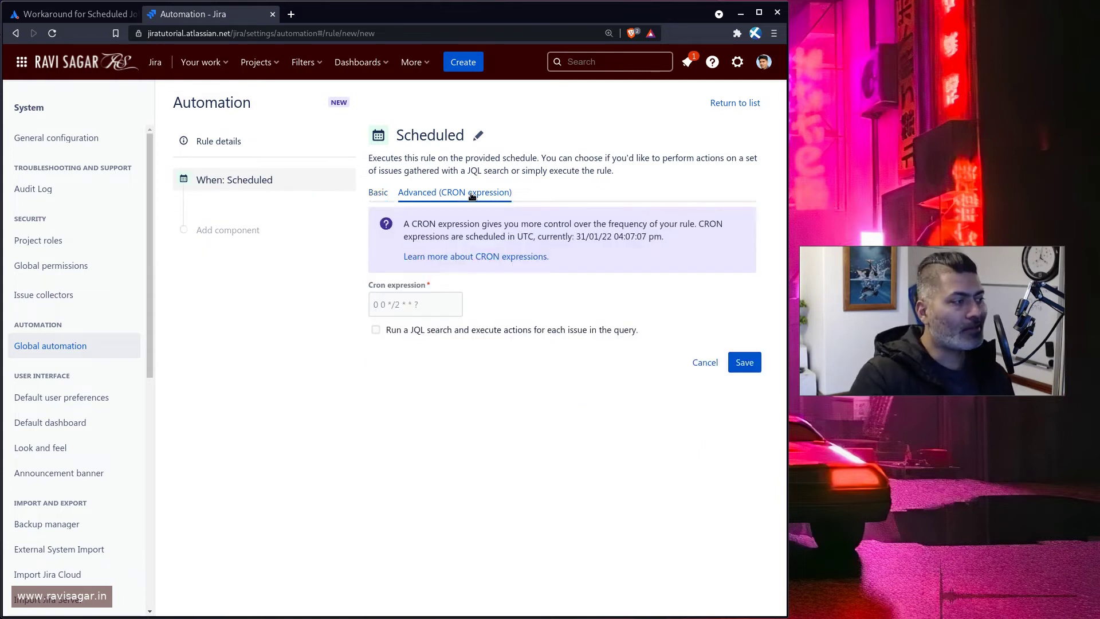
left_click(407, 302)
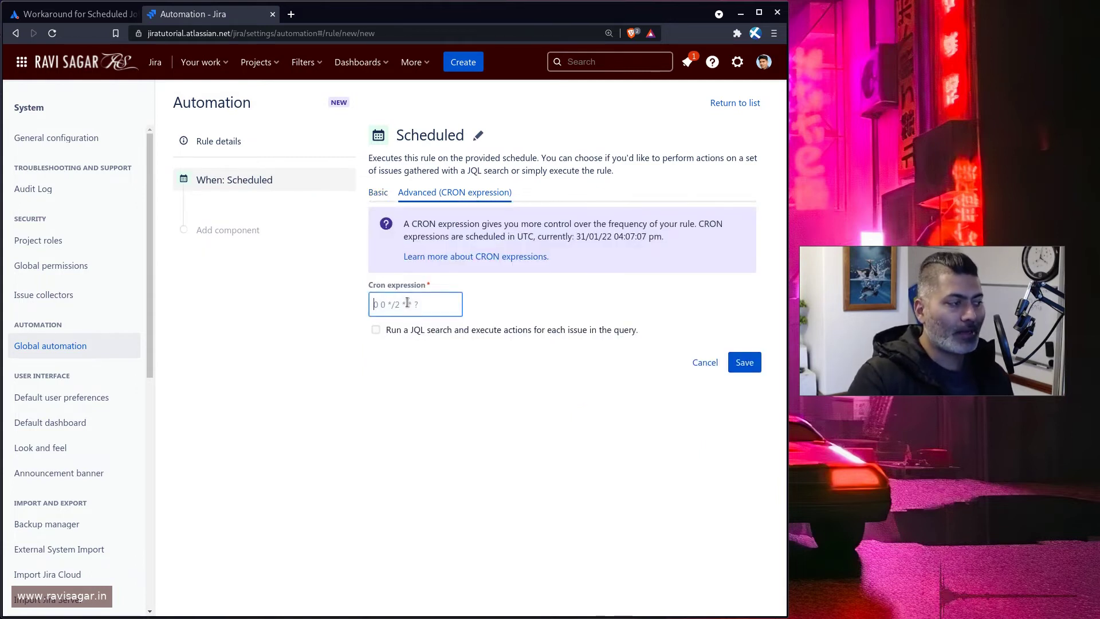
type("0 0 0 ? * * 2020/1")
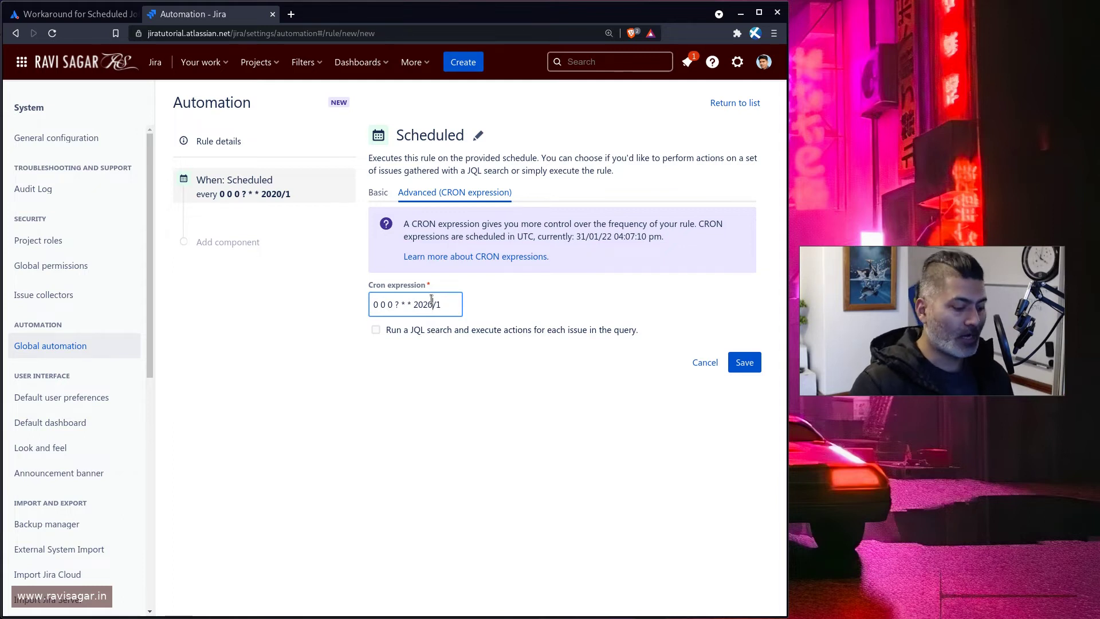
left_click(432, 303)
key("BackSpace")
type("1")
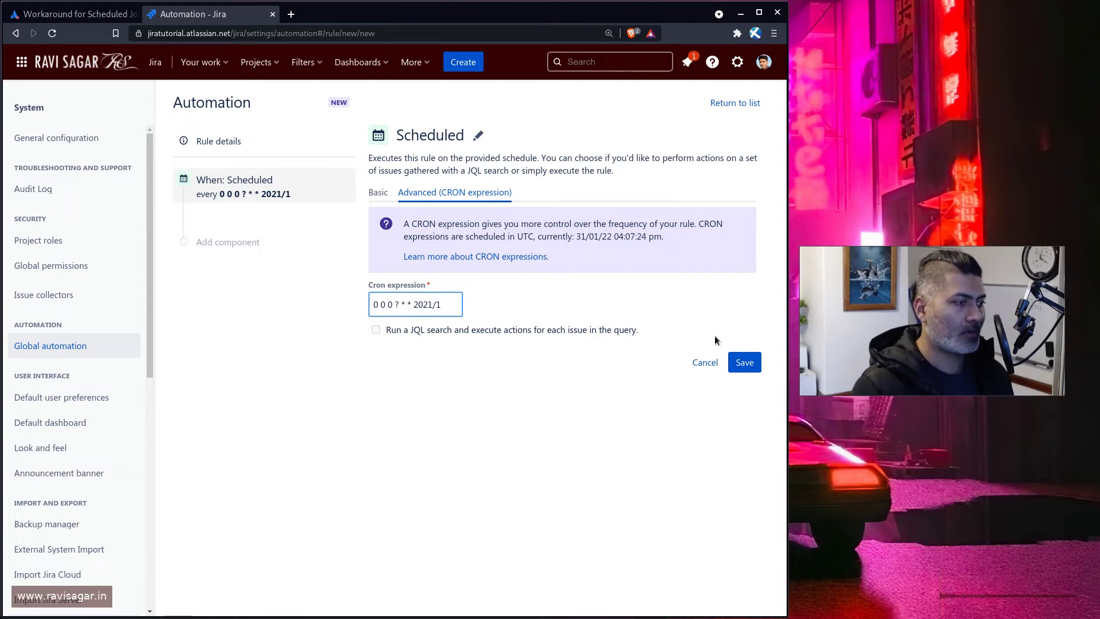
left_click(745, 362)
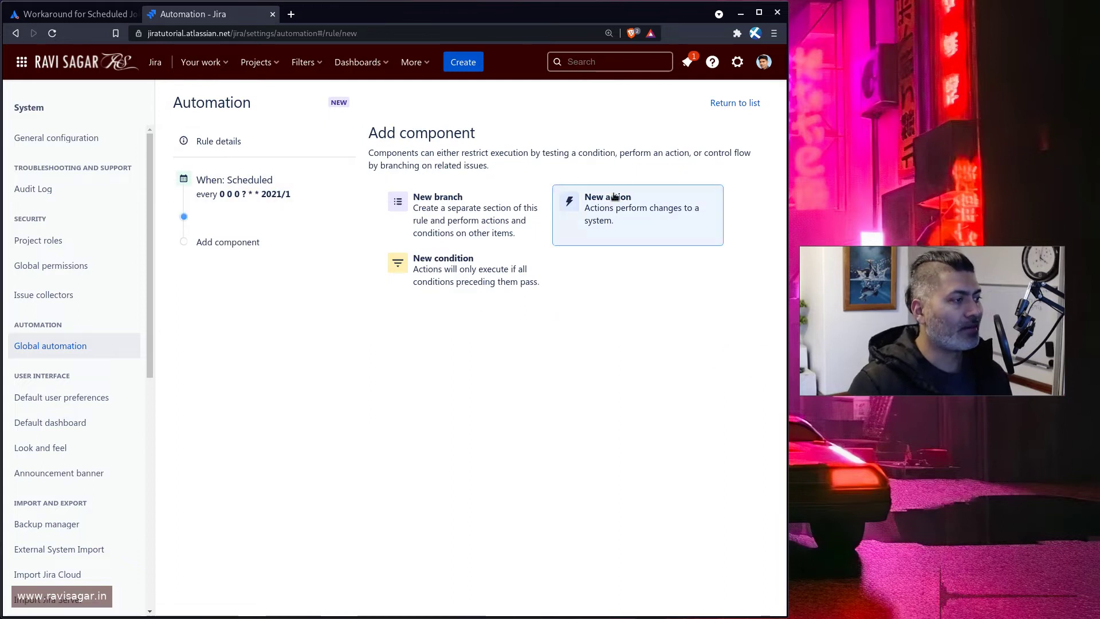
Add a Create issue action making a Task titled 'Annual issue' in the Android (AN) project
left_click(565, 207)
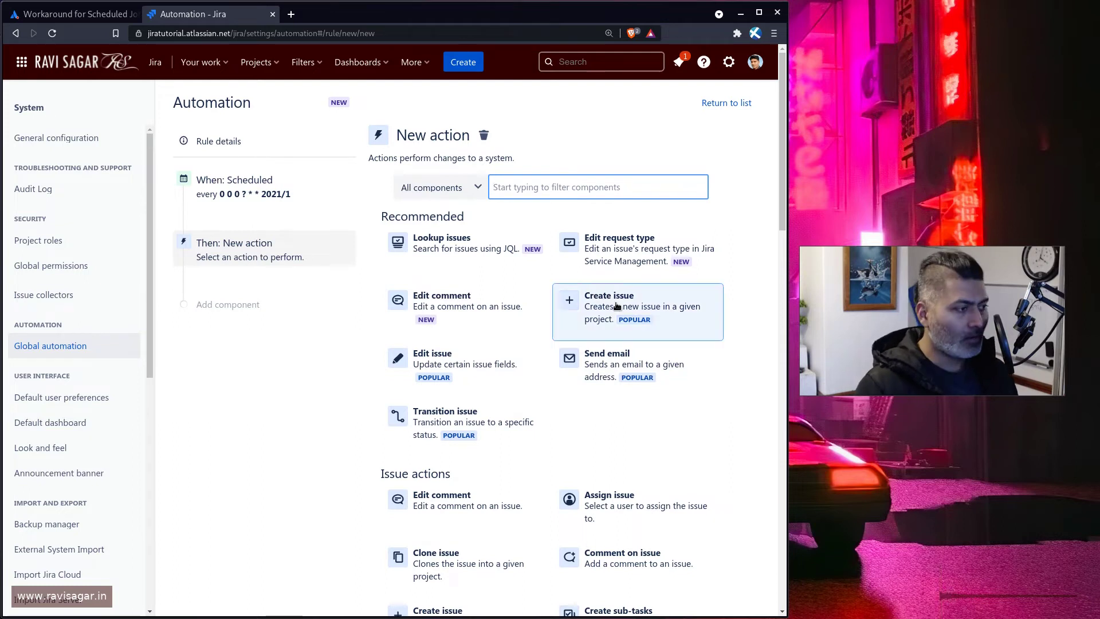
left_click(582, 300)
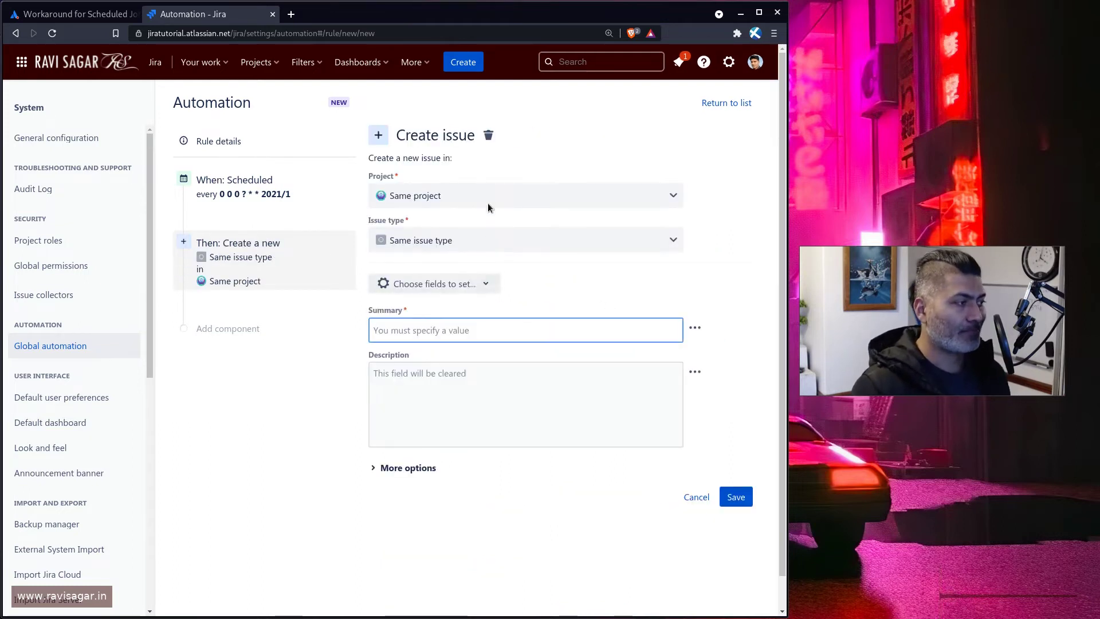
left_click(461, 192)
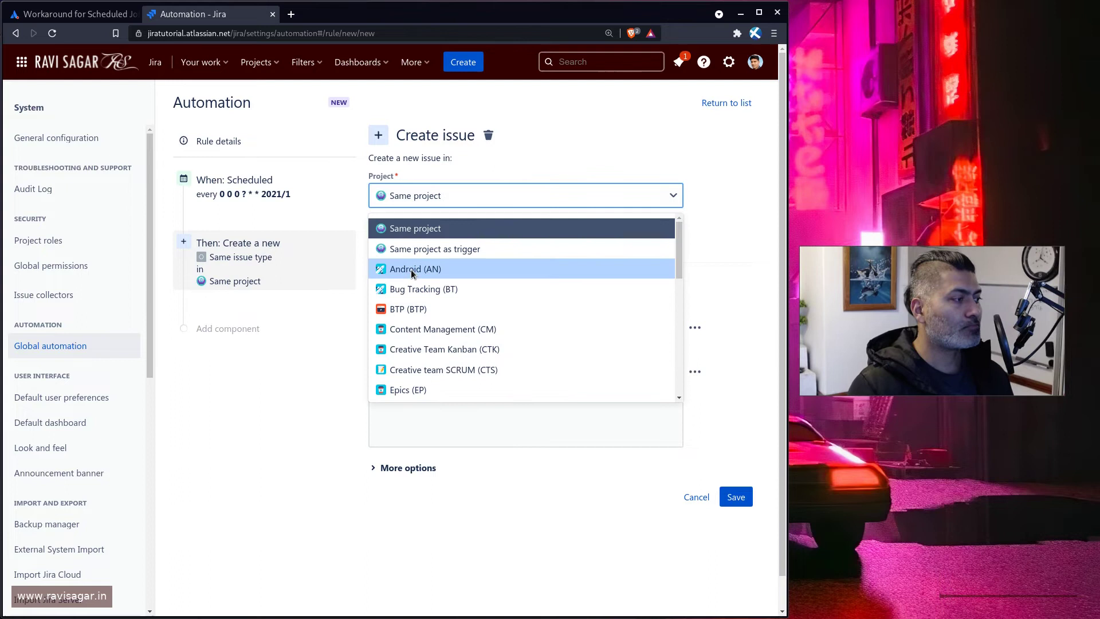
left_click(411, 269)
left_click(451, 242)
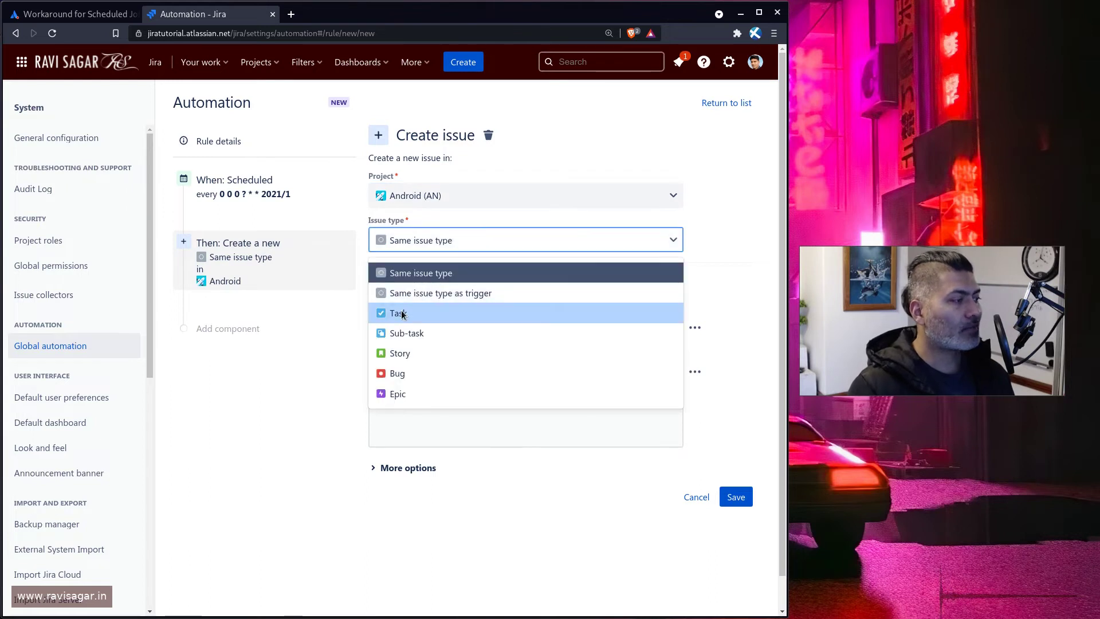
left_click(401, 312)
left_click(428, 333)
type("An")
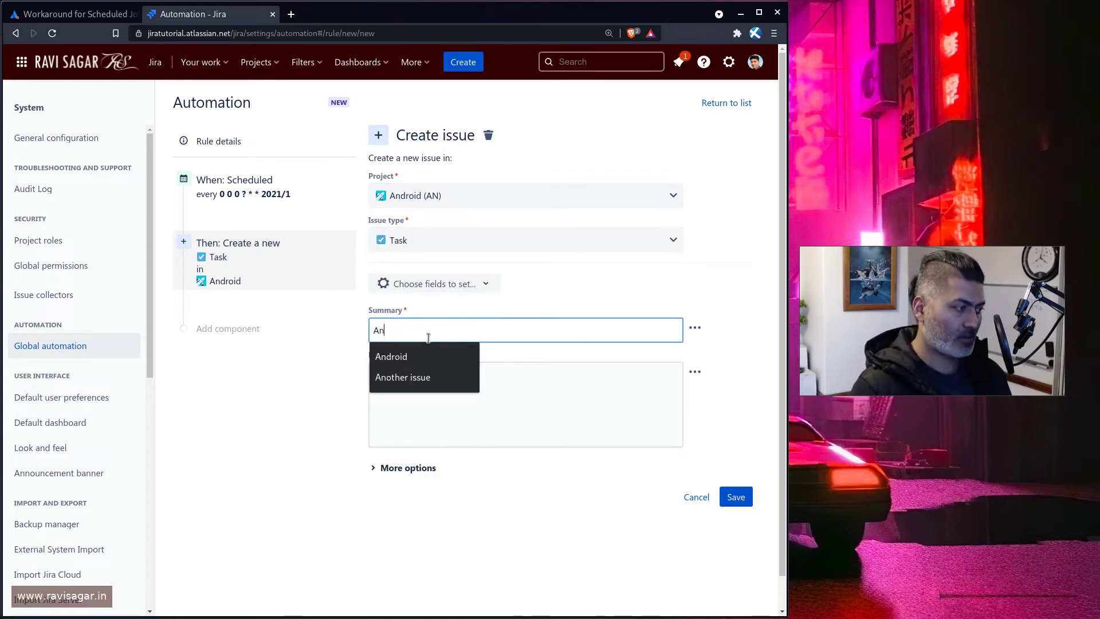
type("nual issue")
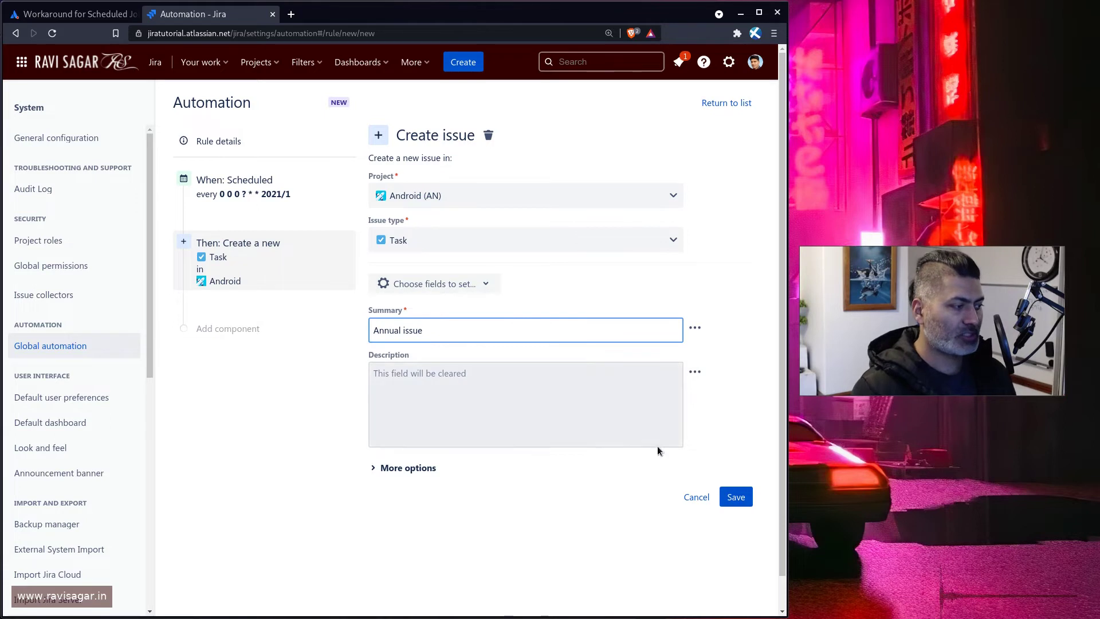
left_click(738, 498)
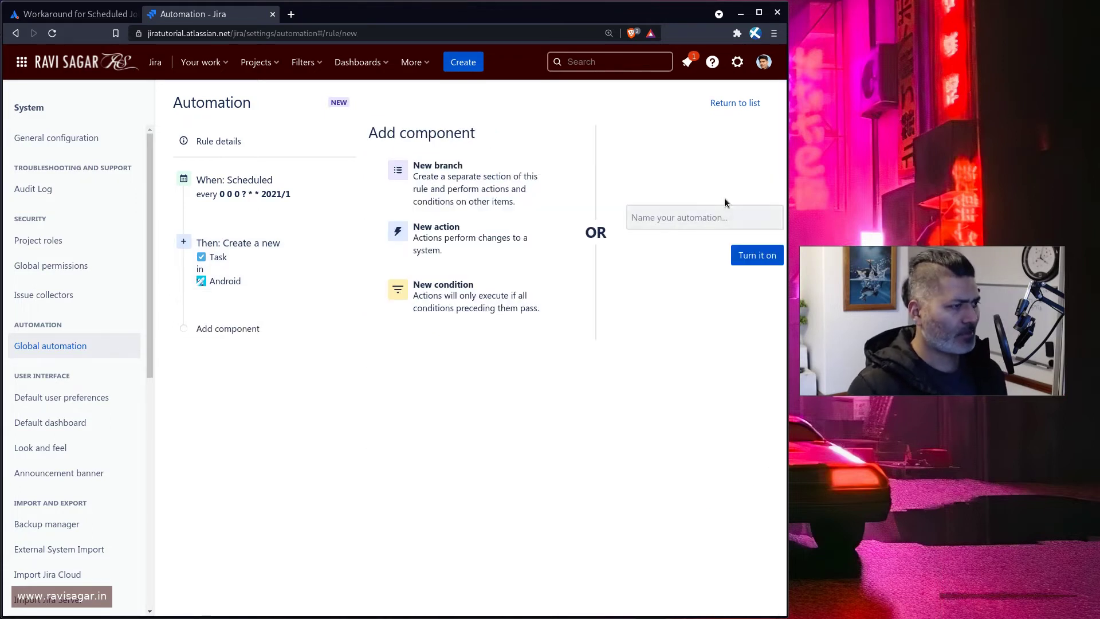
Name the rule 'annual-issue-creation-job', turn it on, and view its Rule details
left_click(716, 206)
type("annual-")
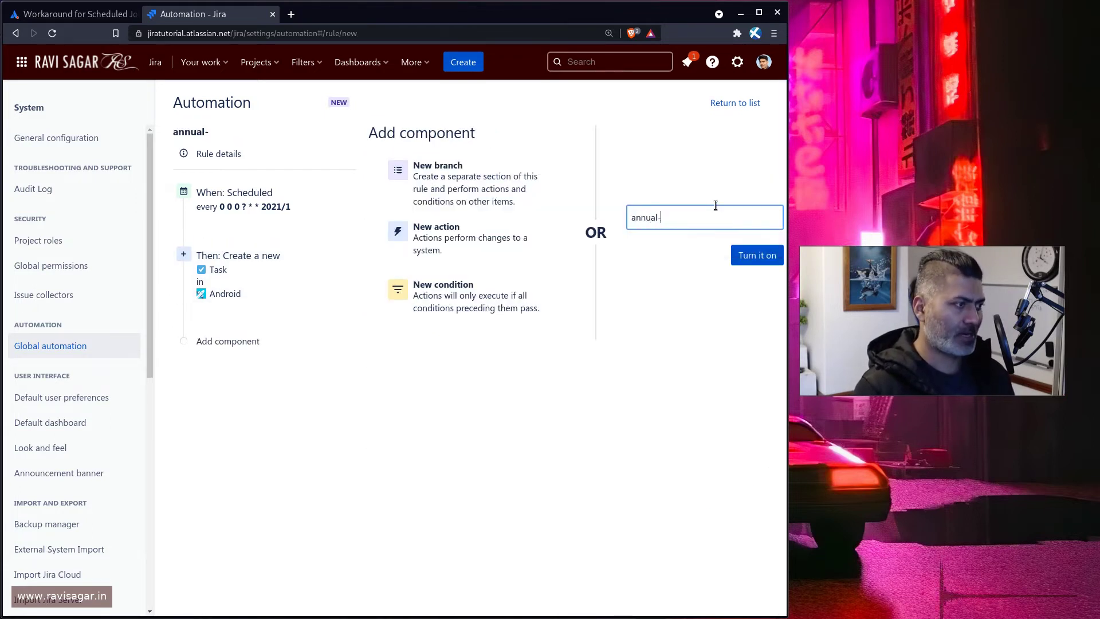
type("issue-")
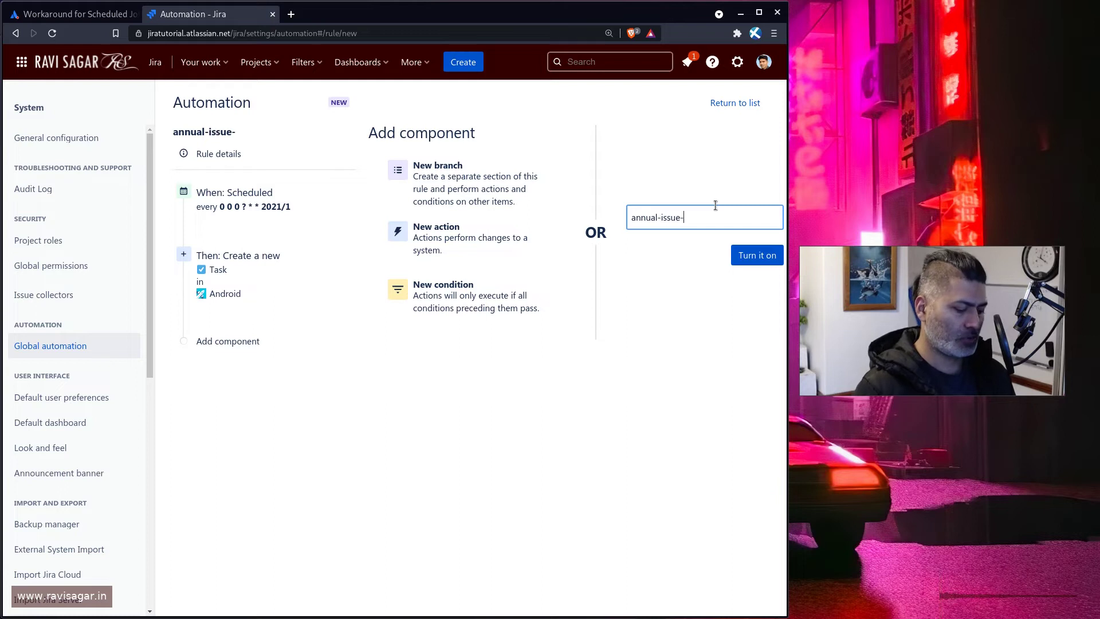
type("creation-")
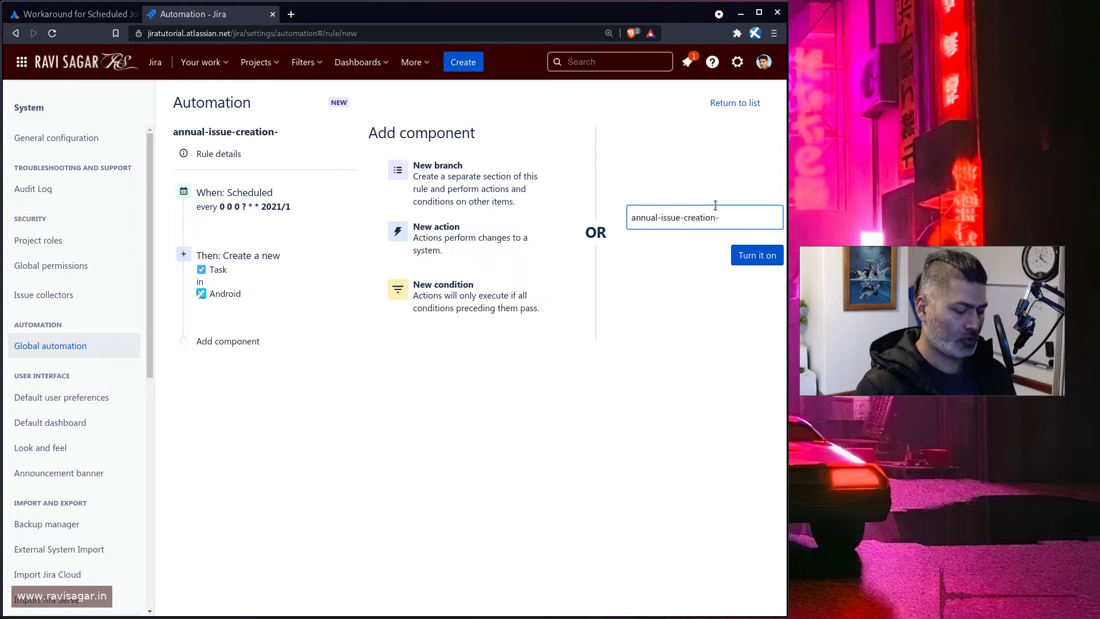
type("job")
left_click(748, 256)
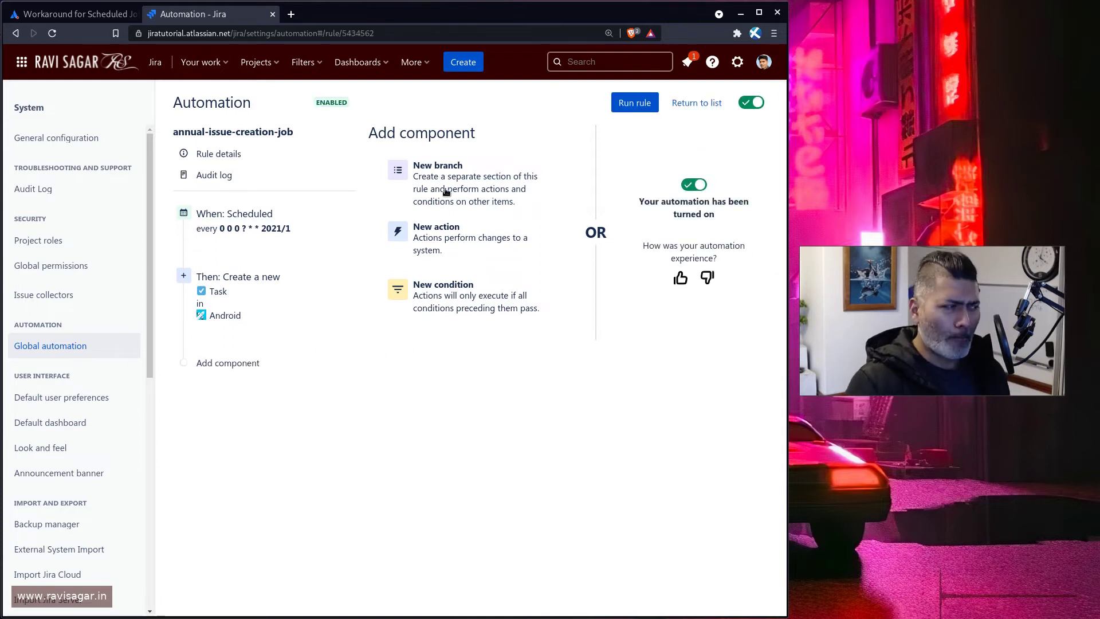
left_click(236, 155)
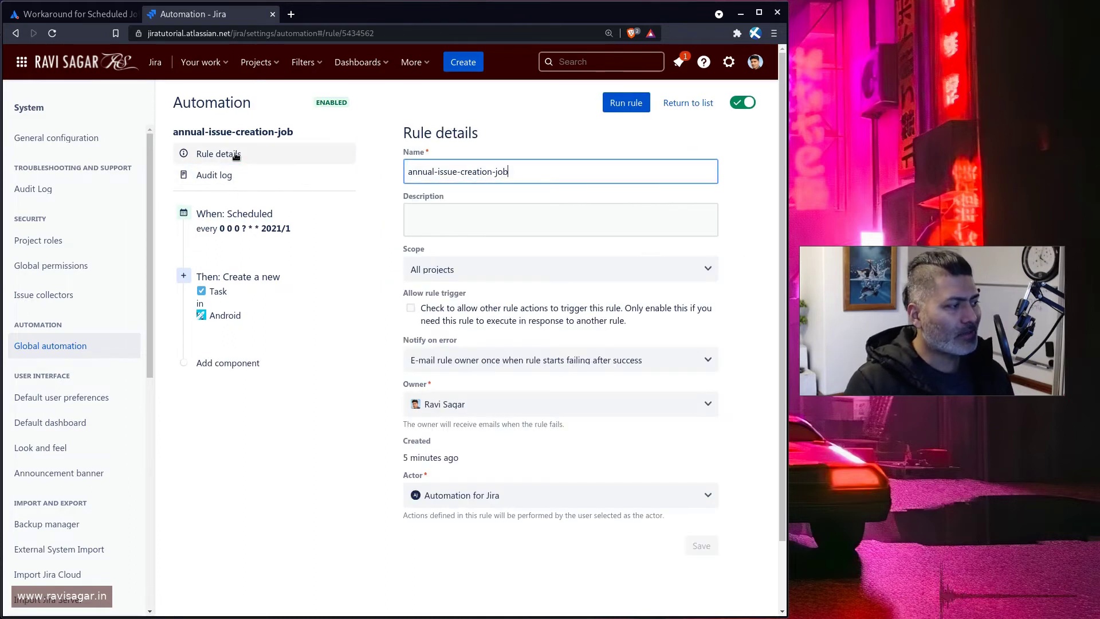
Run the rule once, verify the audit log shows AN-308 created, then return to the rules list
left_click(631, 103)
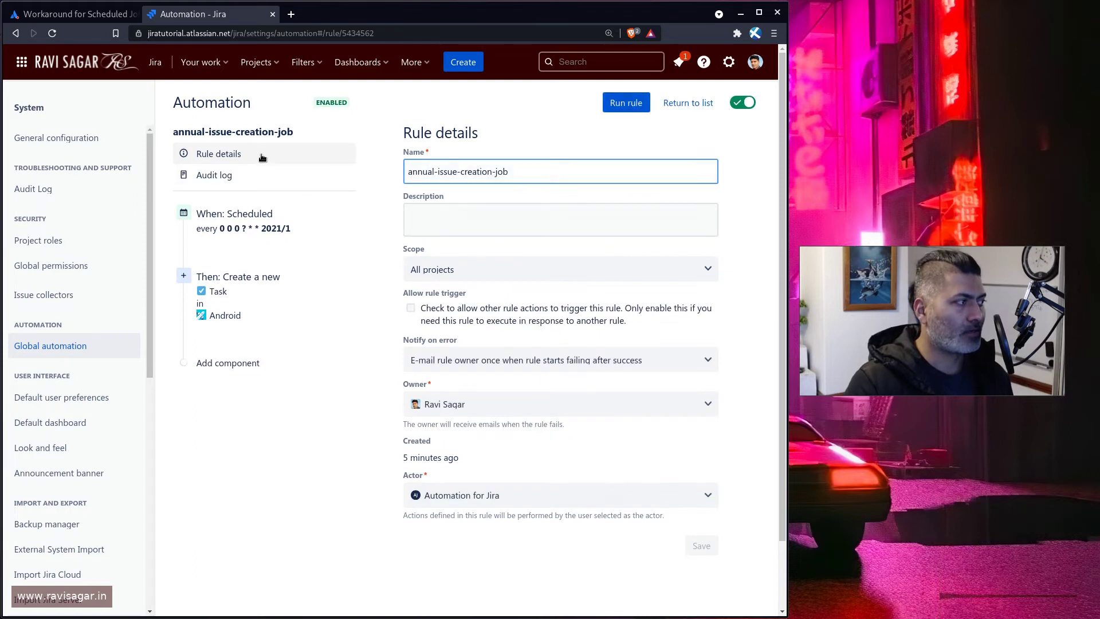
left_click(252, 174)
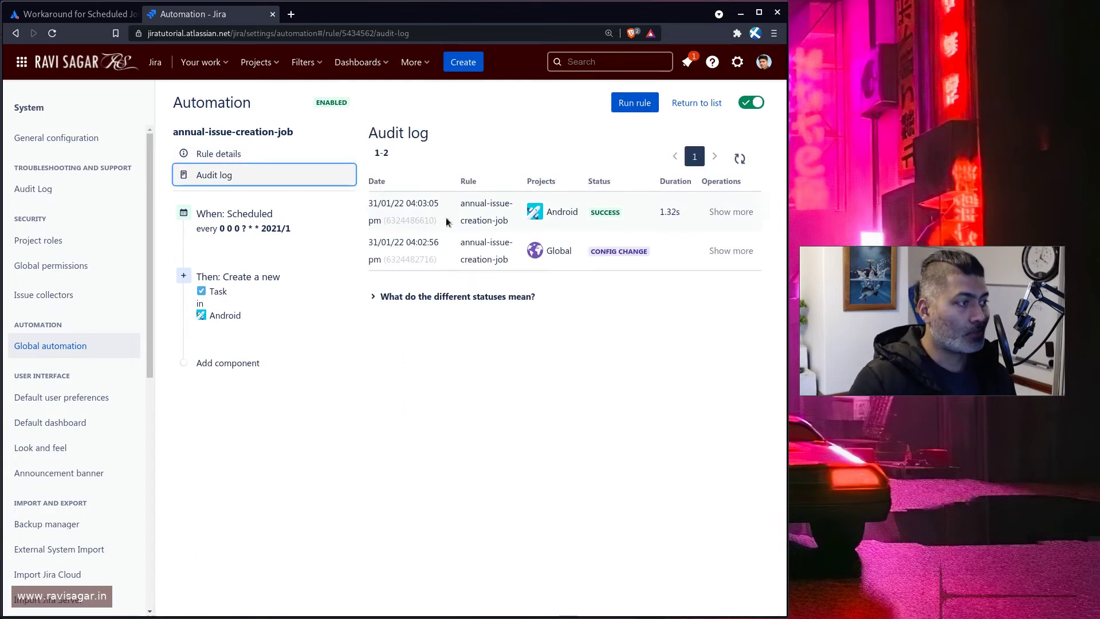
left_click(731, 212)
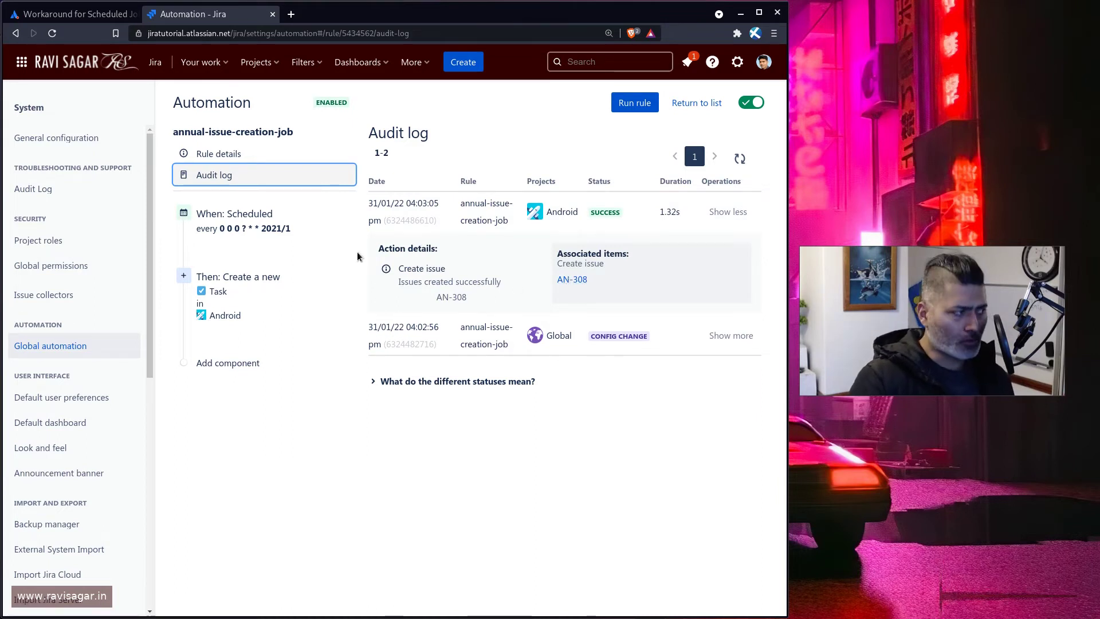
mouse_move(342, 253)
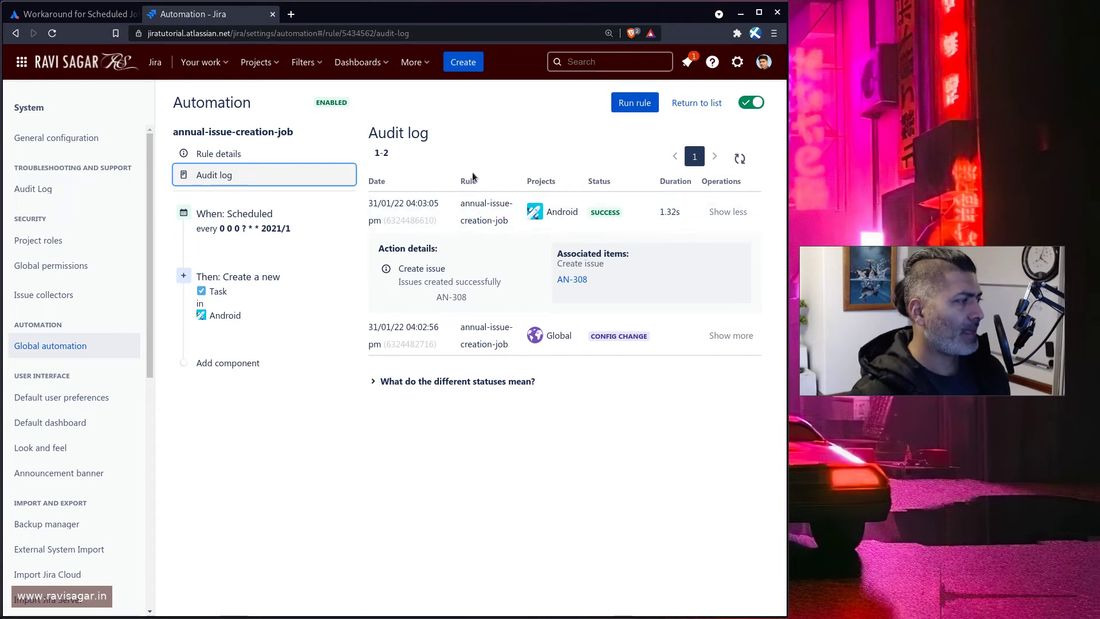
left_click(698, 105)
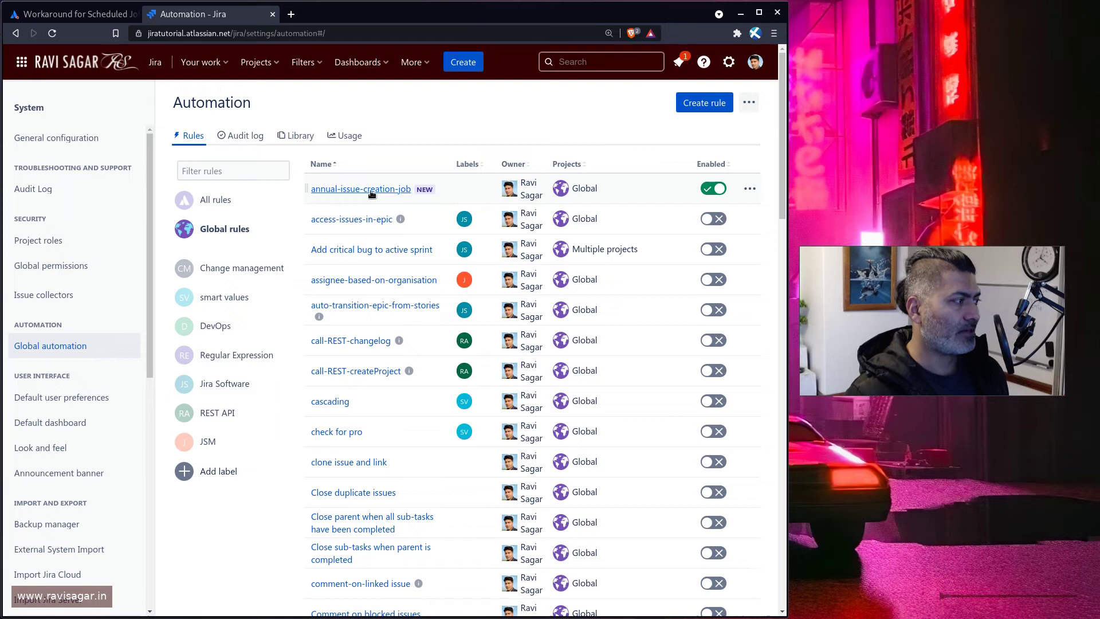
Review the Library and Usage tabs (2 of 300 executions), ending on the audit log's 1.32s Android run
left_click(264, 137)
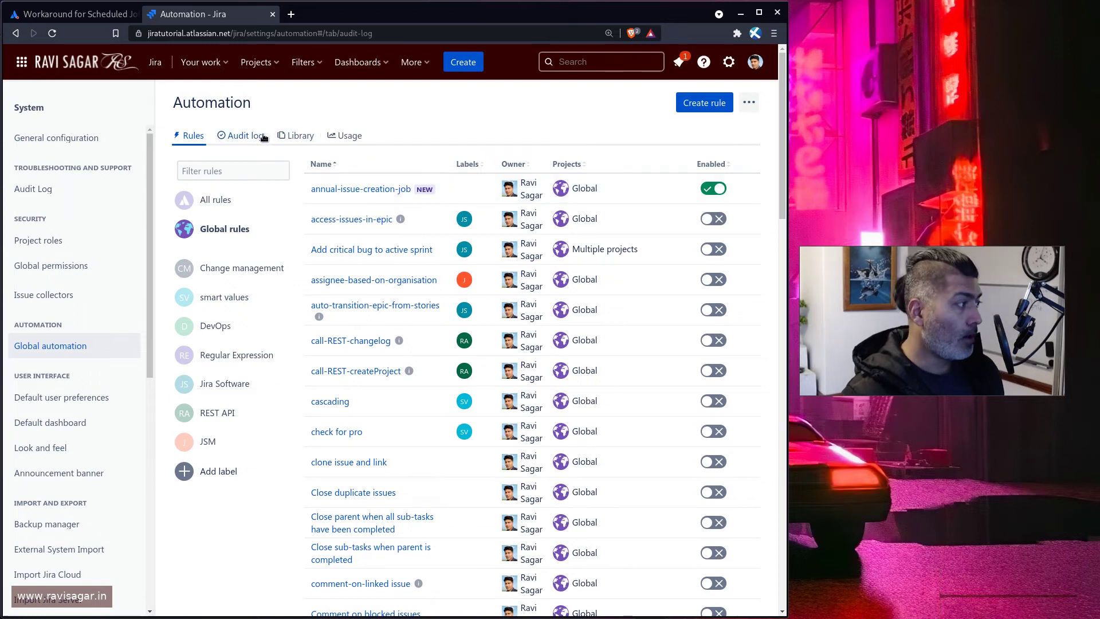
left_click(306, 145)
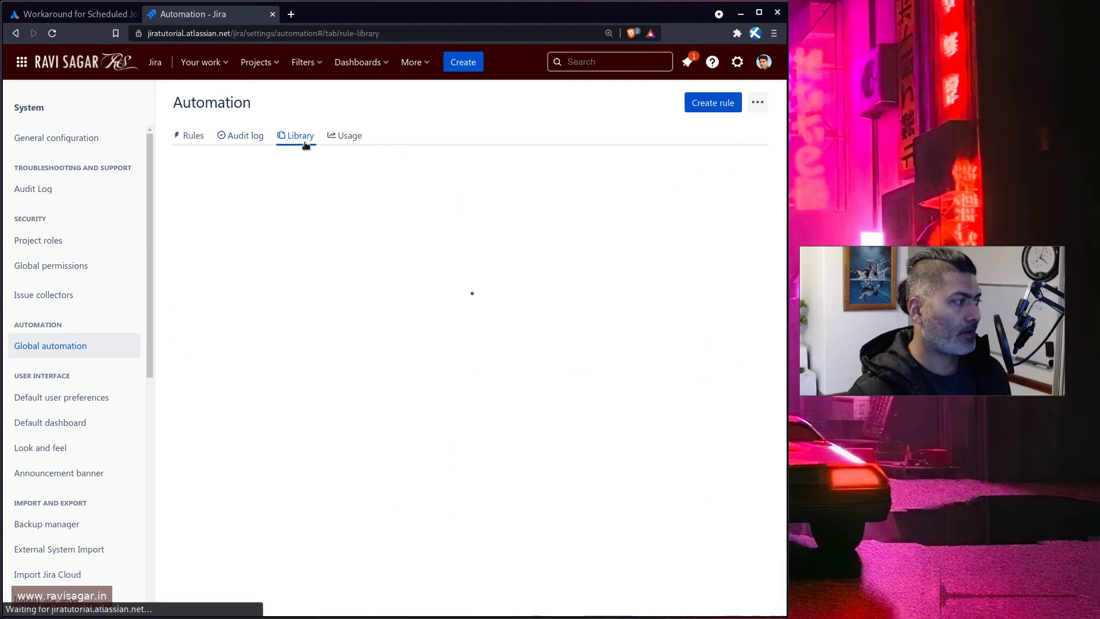
left_click(353, 134)
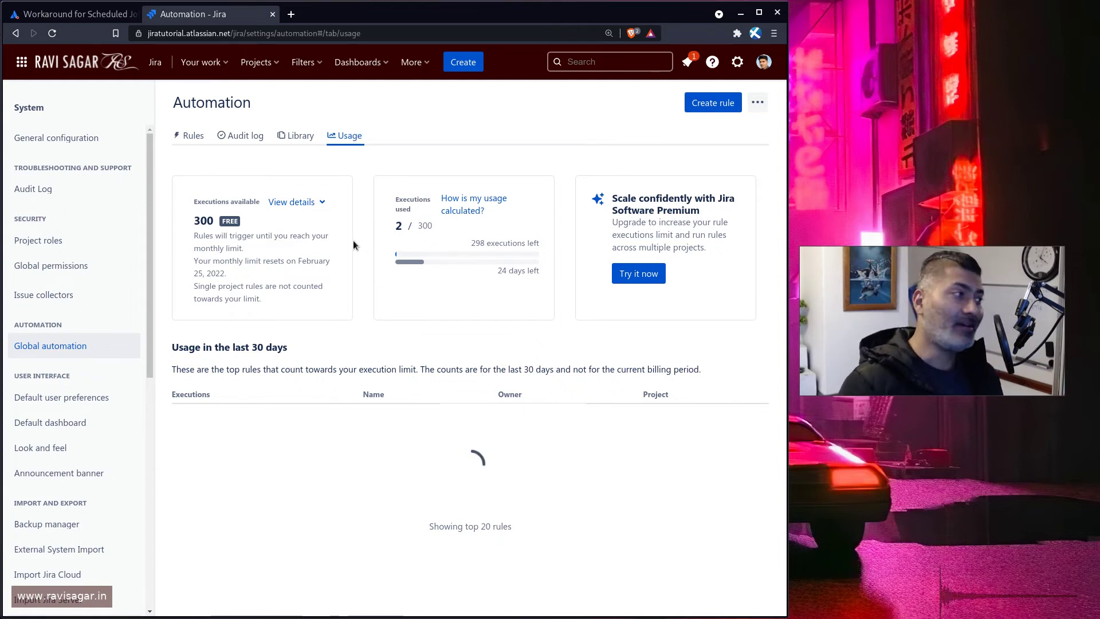
left_click(204, 139)
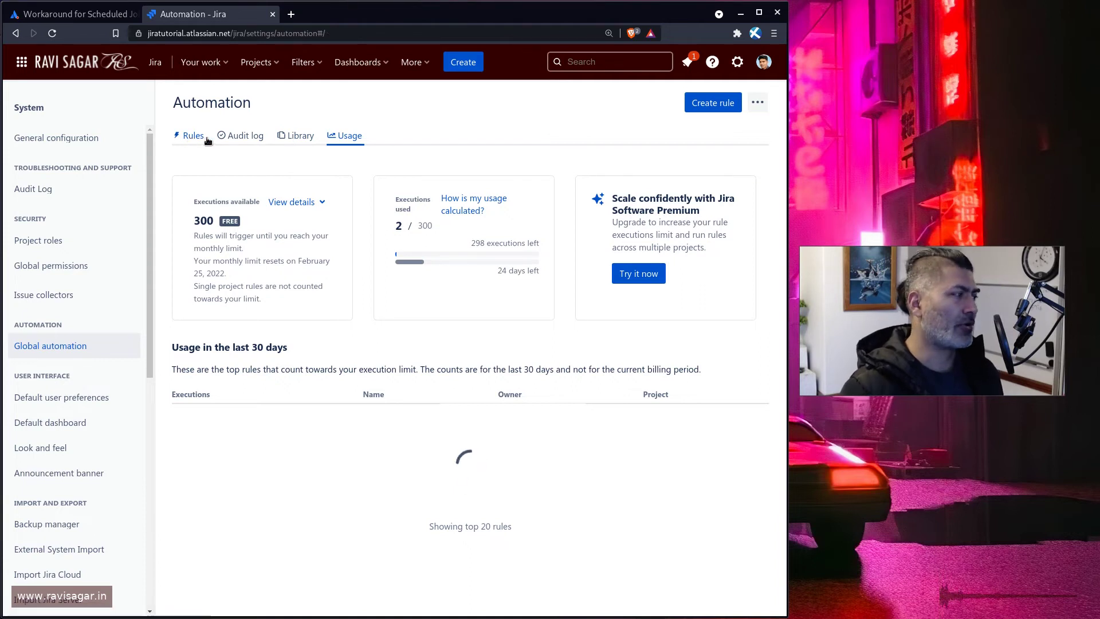
left_click(229, 143)
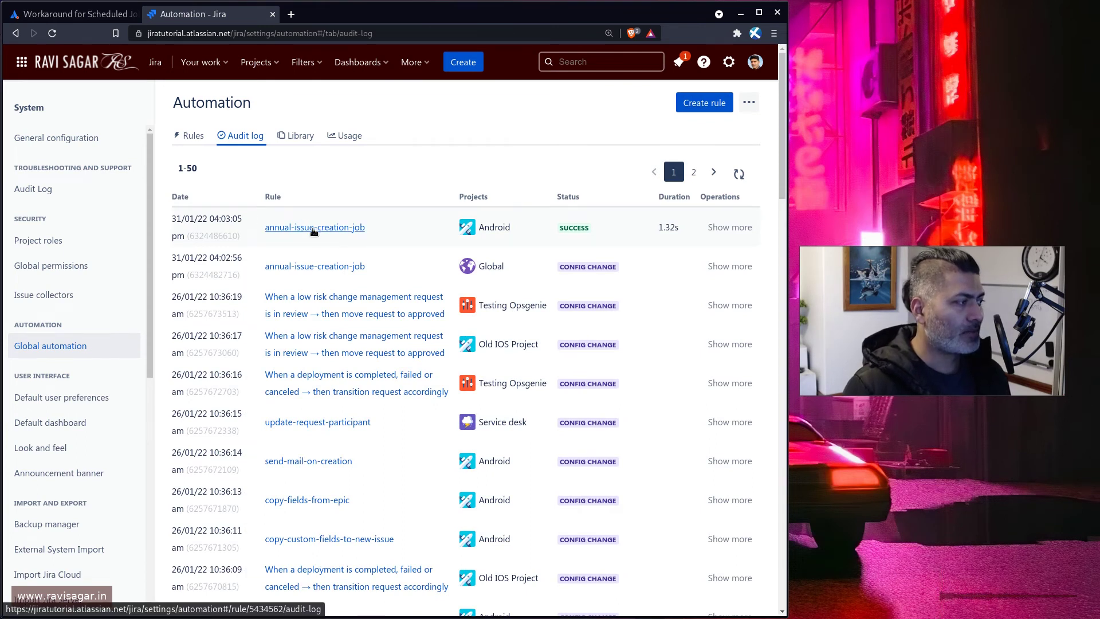
Copy the annual-issue-creation-job scheduled trigger's CRON expression 0 0 0 ? * * 2021/1
left_click(310, 229)
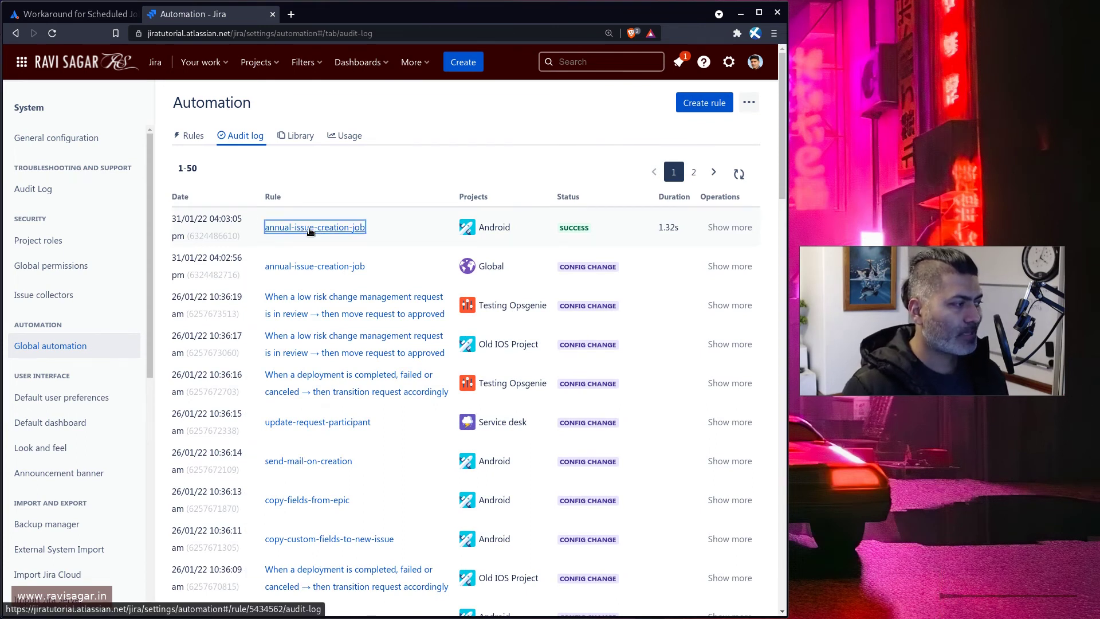
left_click(243, 235)
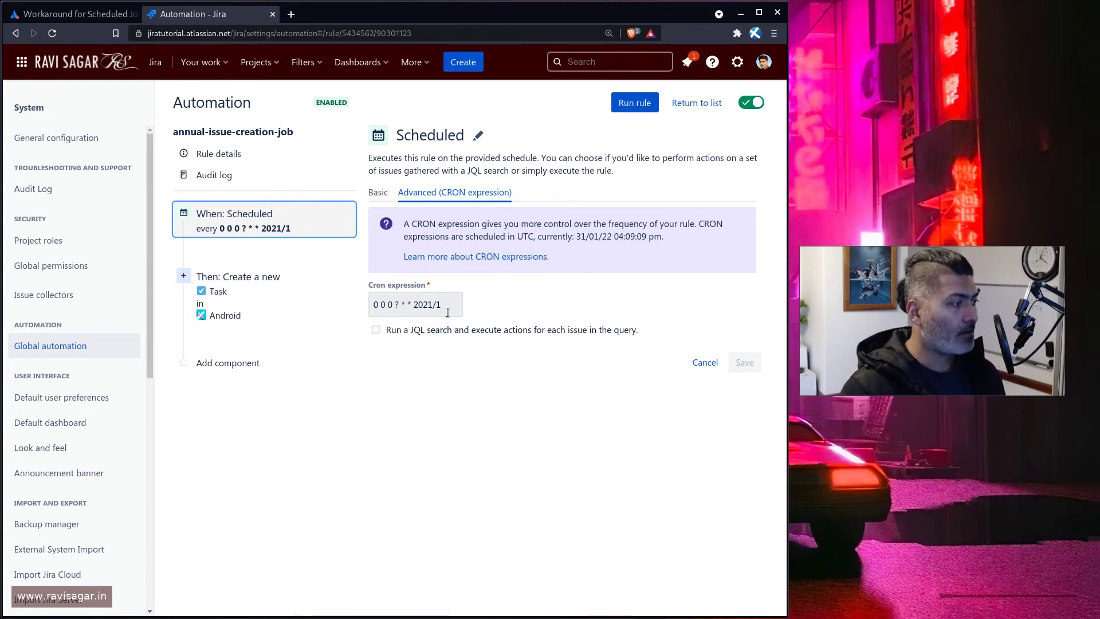
left_click_drag(449, 303, 360, 292)
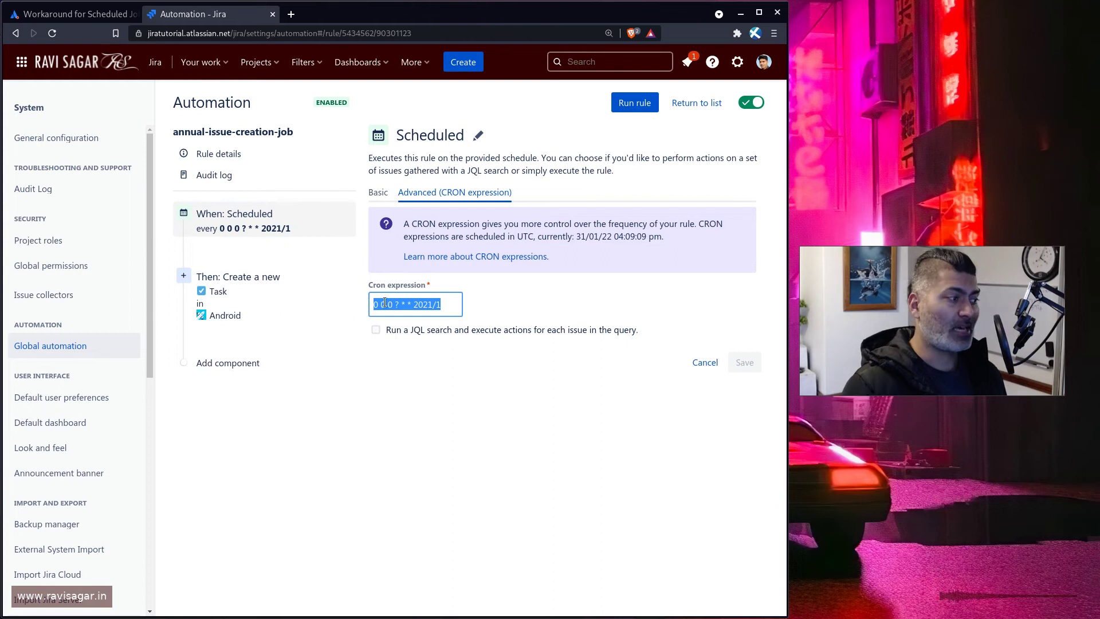
right_click(429, 305)
left_click(455, 331)
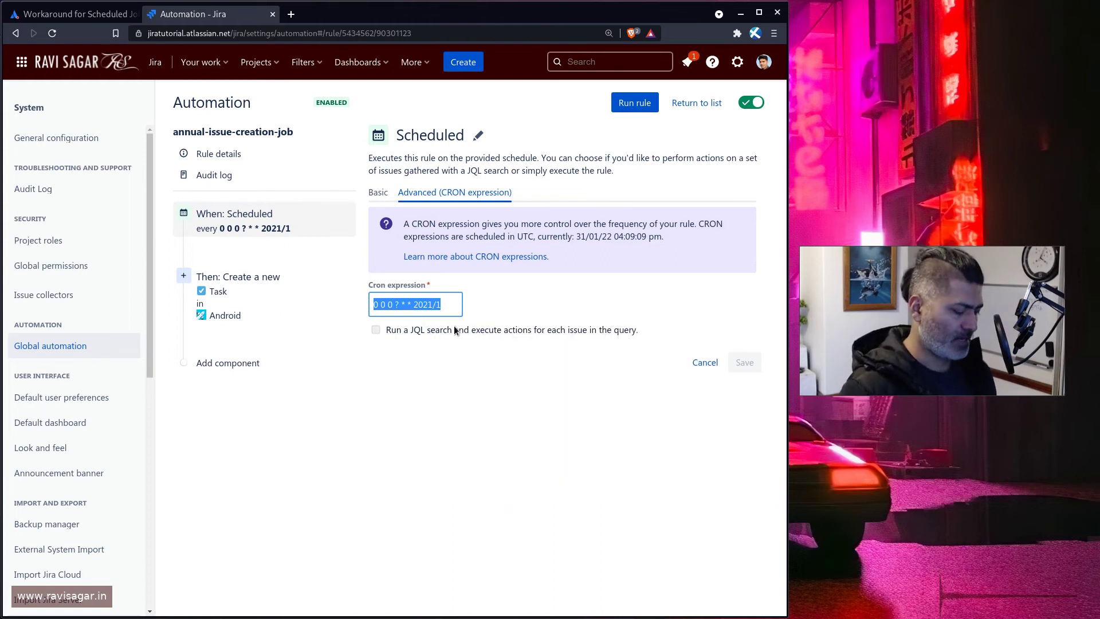
Open a new browser tab and start a Google search
key("ctrl+t")
type("google.co.uk")
key("Tab")
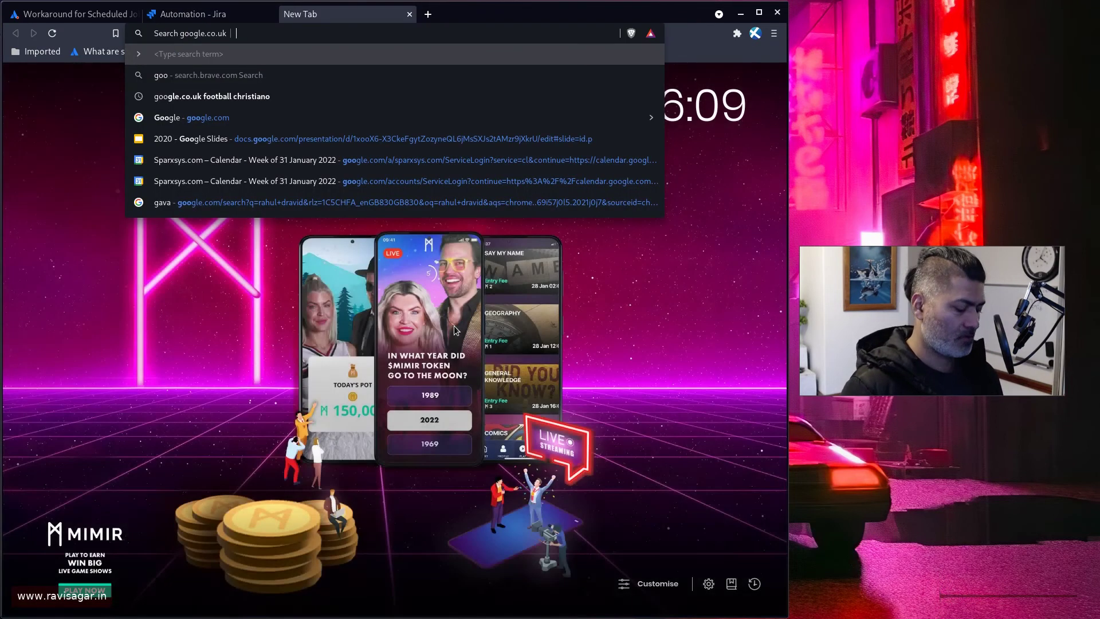
Search Google for 'cron expression' and open the Crontab.guru, Wikipedia and FreeFormatter results in new tabs
type("cron ex")
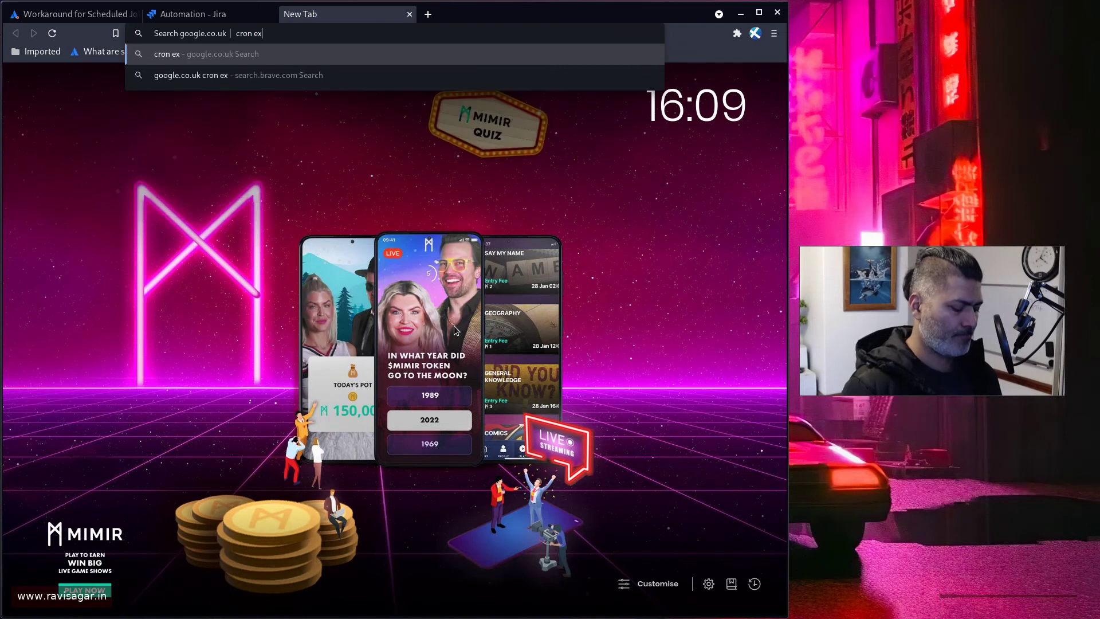
type("pression")
key("Return")
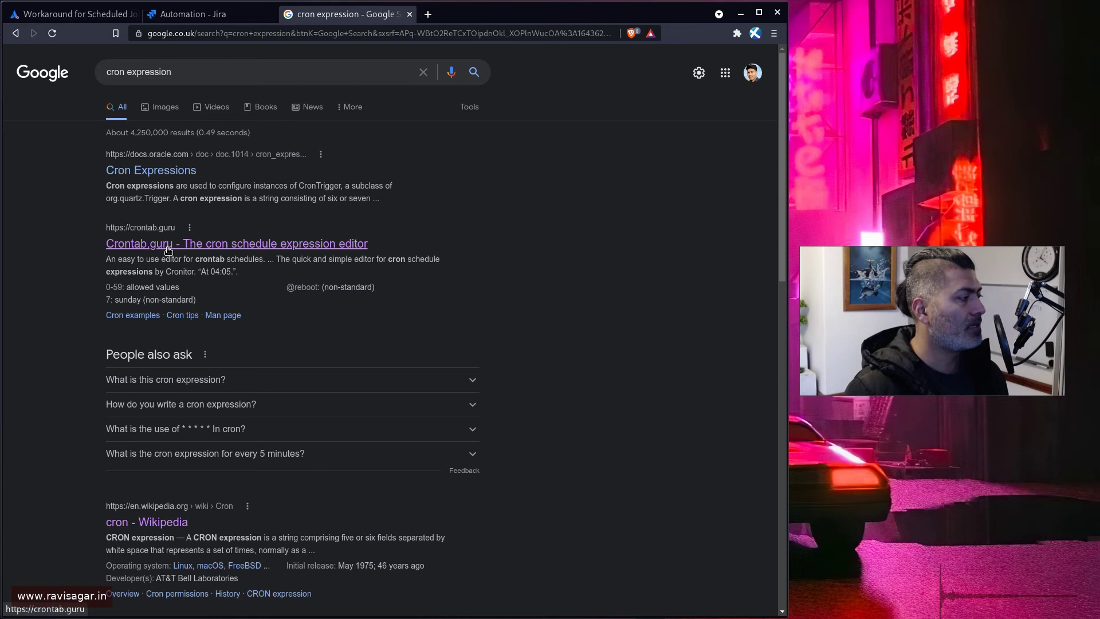
middle_click(168, 251)
scroll(168, 315, "down", 3)
middle_click(168, 376)
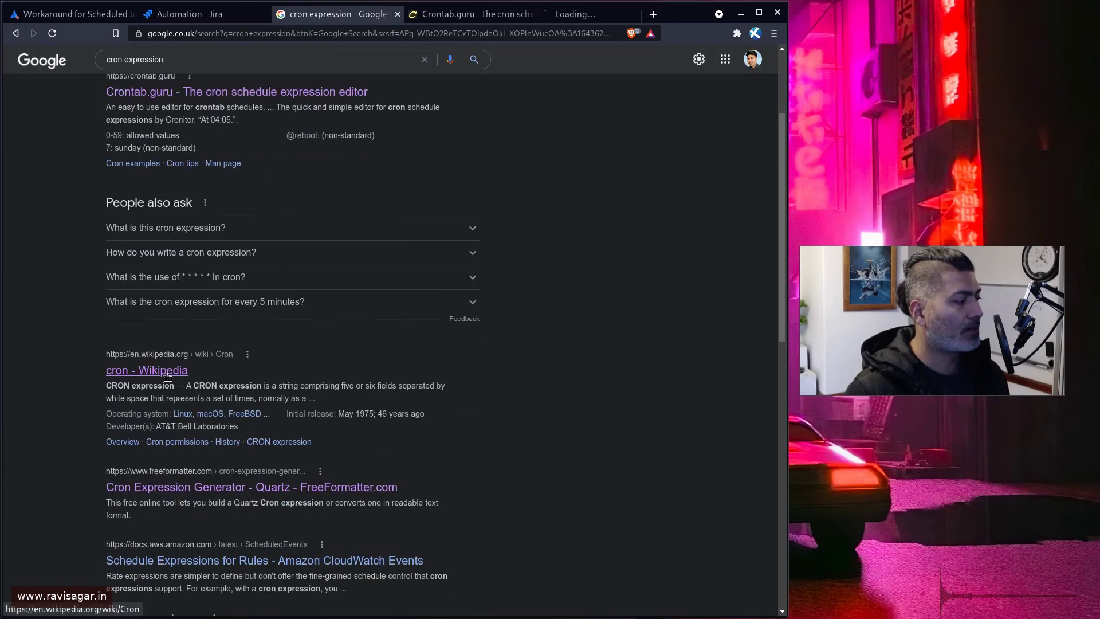
middle_click(206, 487)
key("ctrl+Tab")
Replace crontab.guru's sample 5 4 * * * with 0 0 0 ? * * 2021/1 and see it flagged invalid
left_click(543, 277)
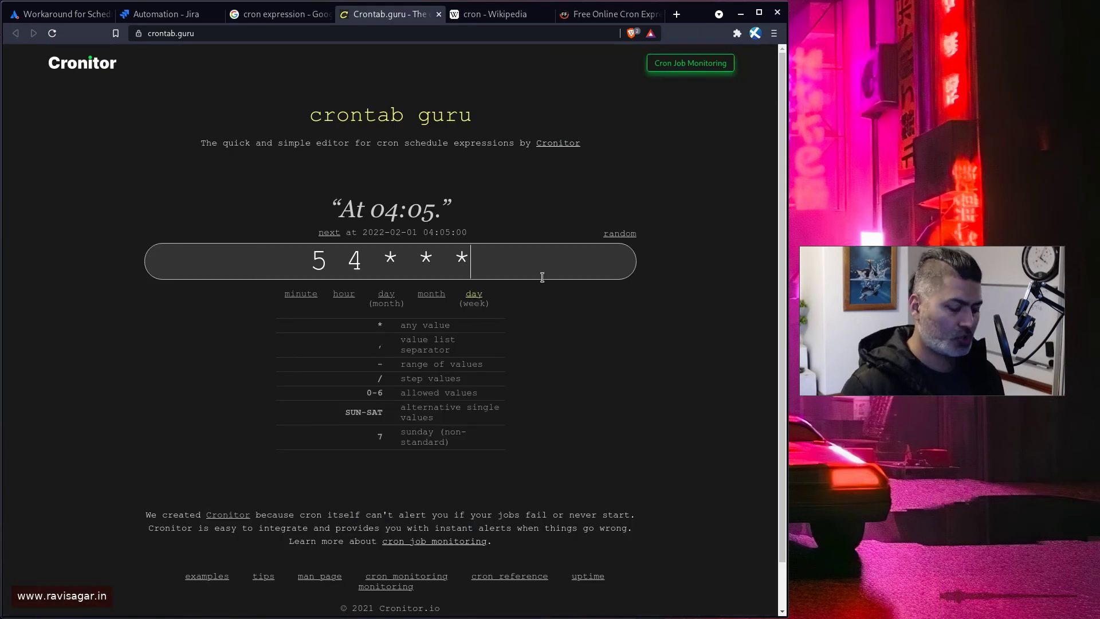
key("ctrl+a")
key("BackSpace")
key("ctrl+v")
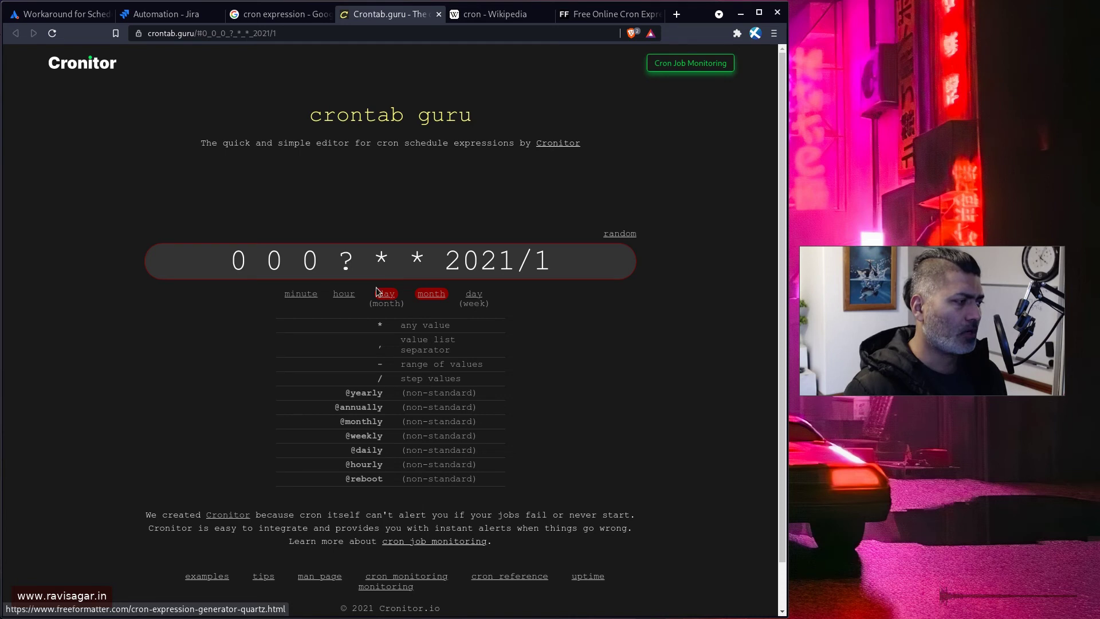
scroll(390, 333, "down", 1)
Close the Crontab.guru and Wikipedia tabs and describe 0 0 0 ? * * 2021/1 in FreeFormatter
key("ctrl+w")
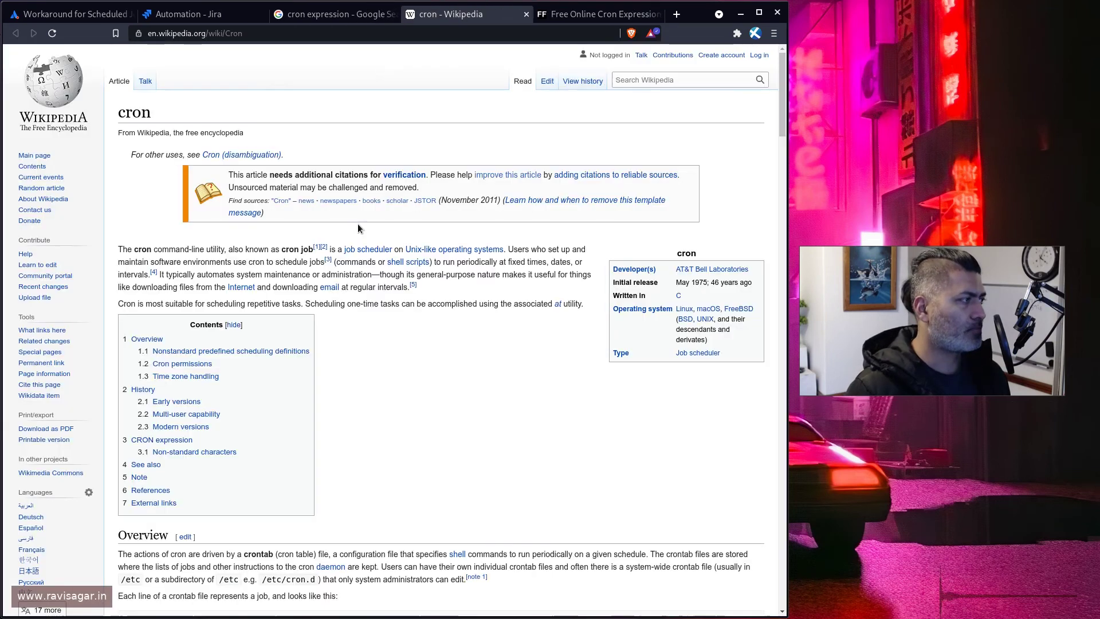
key("ctrl+w")
left_click_drag(384, 236, 220, 233)
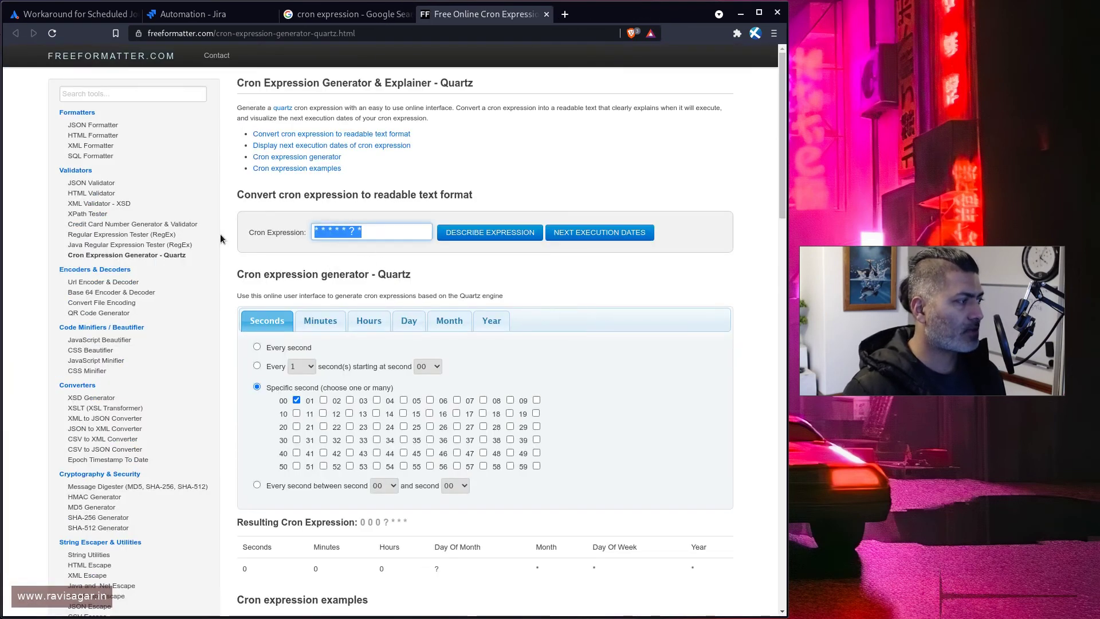
key("ctrl+v")
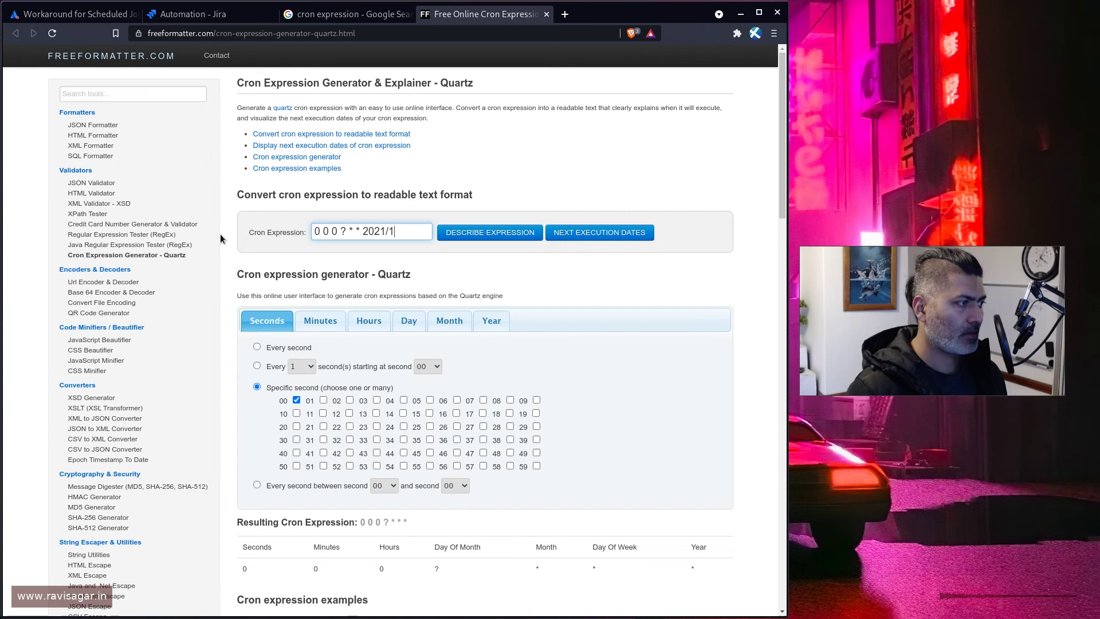
left_click(496, 236)
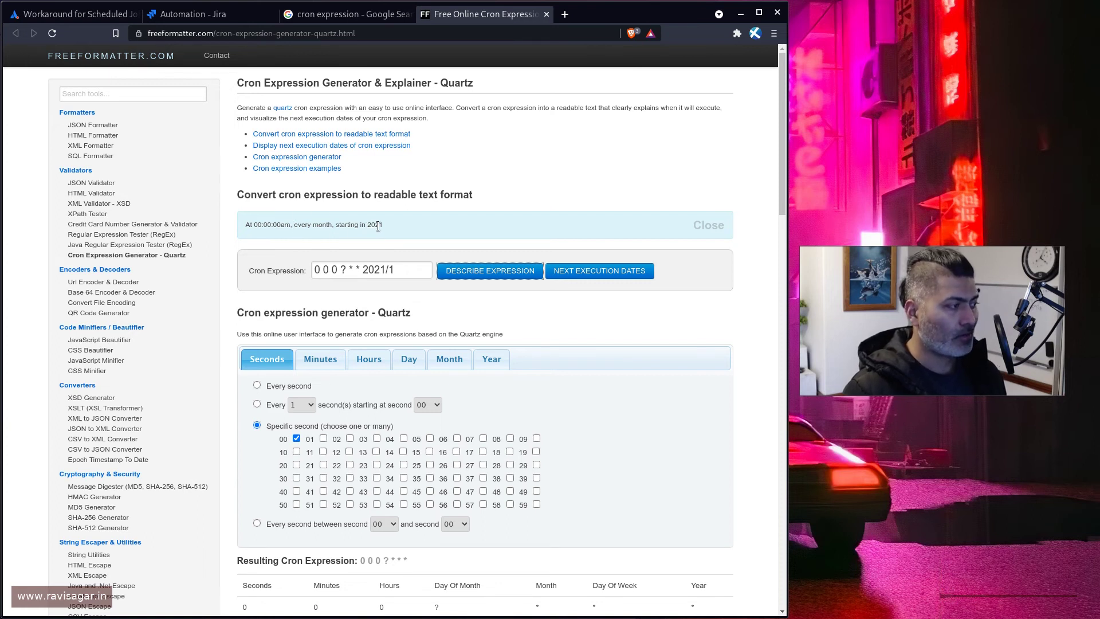
left_click_drag(391, 226, 301, 211)
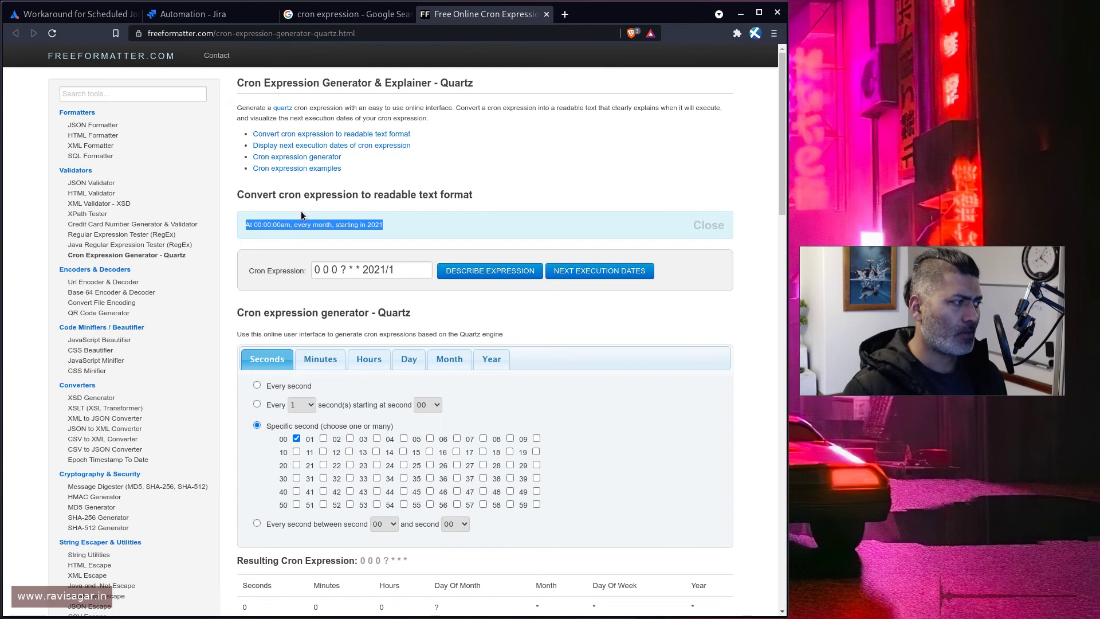
Try changing the day-of-month ? to 0 and describe the modified expression
left_click(347, 269)
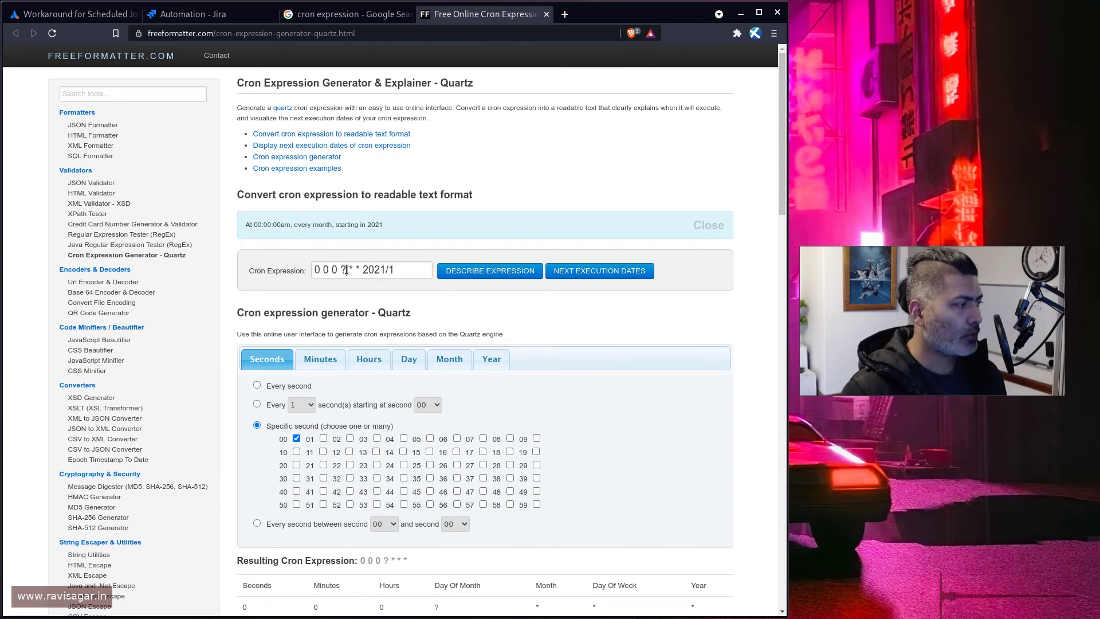
key("BackSpace")
type("0")
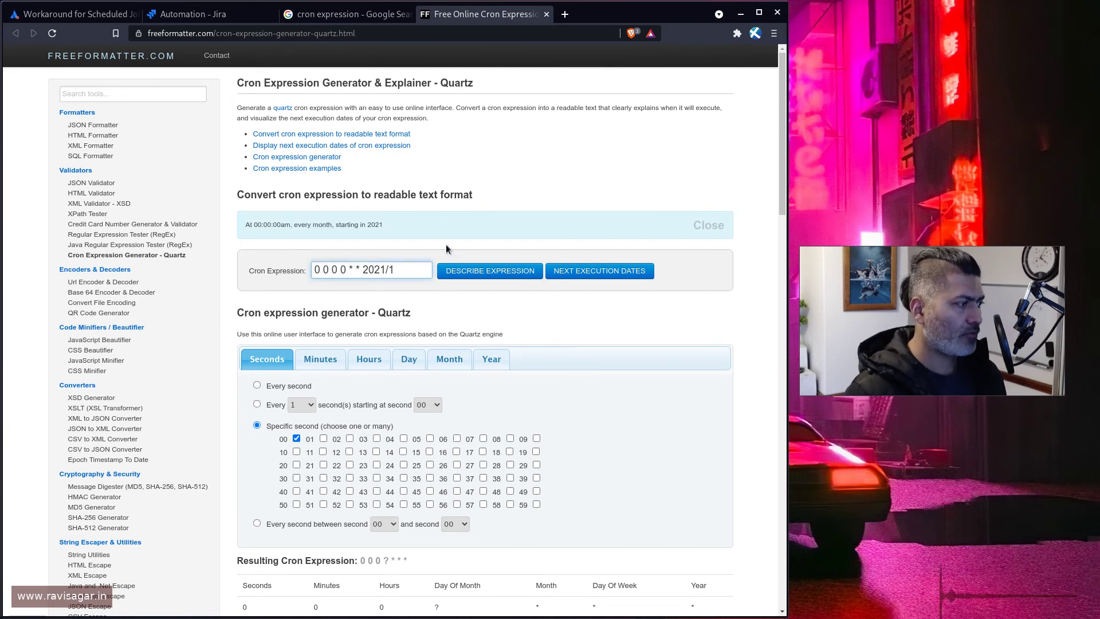
left_click(458, 275)
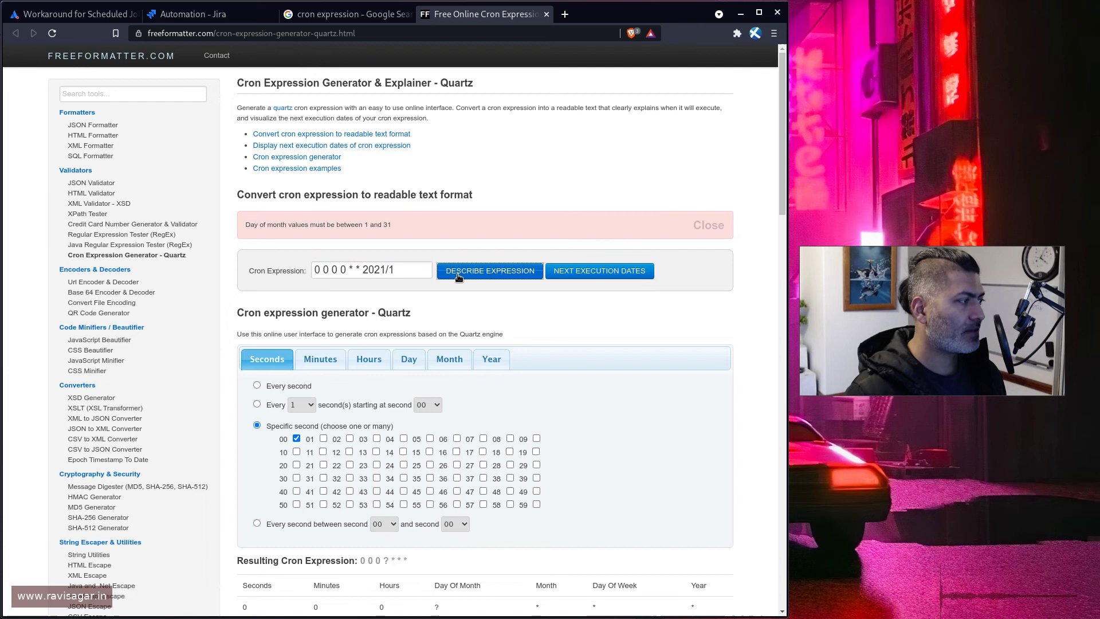
Restore the ?, describe it again and list next execution dates from Feb 01 2022
left_click(343, 269)
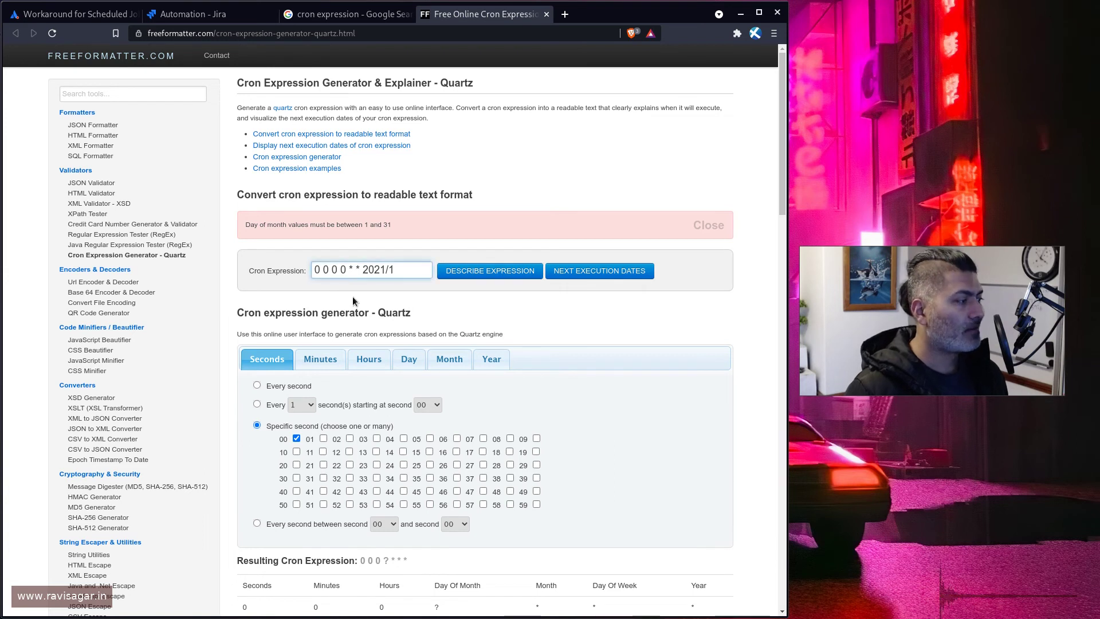
key("BackSpace")
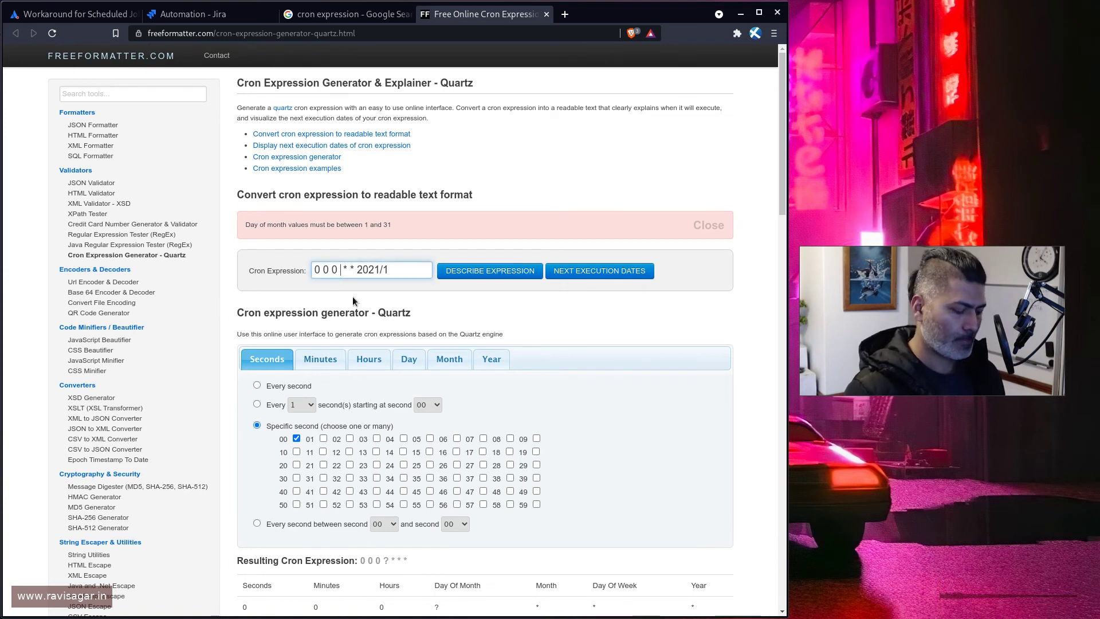
type("?")
left_click(490, 270)
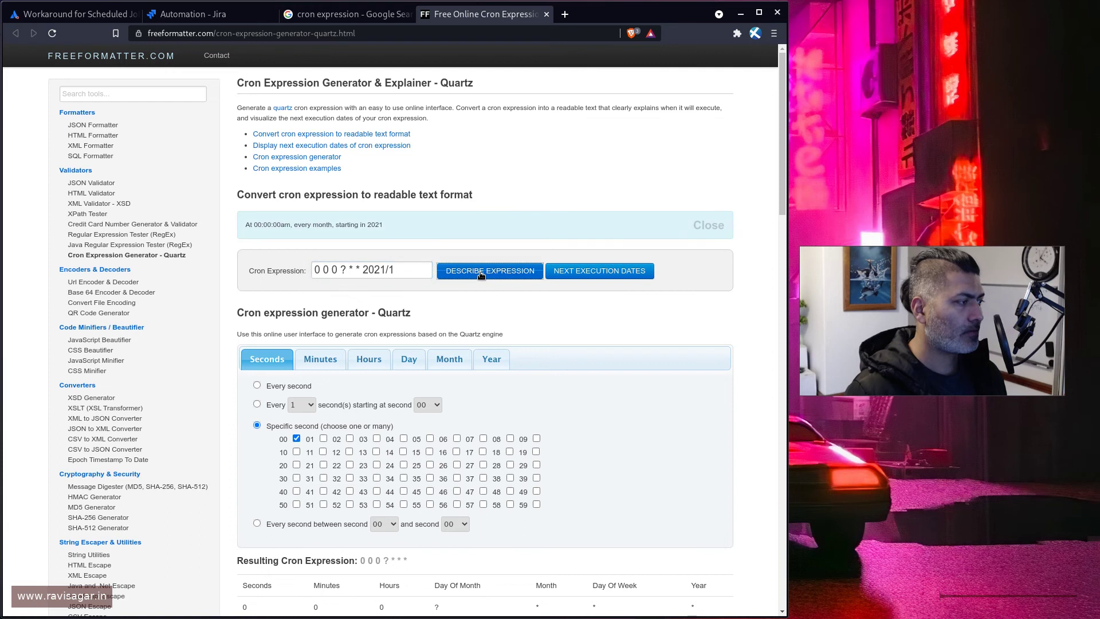
left_click(597, 271)
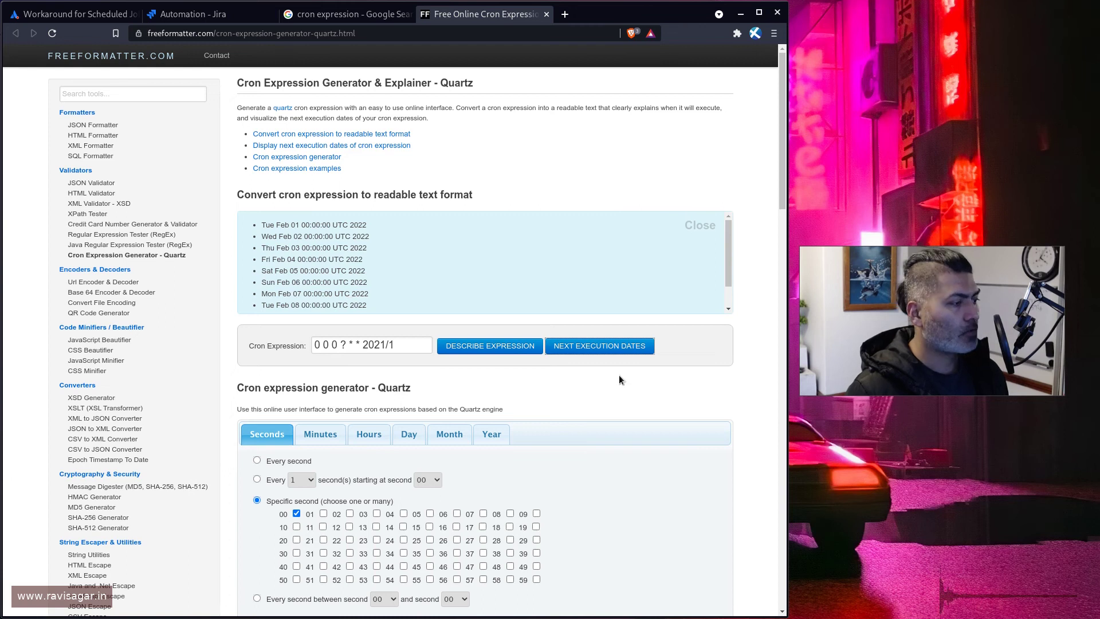
left_click(712, 230)
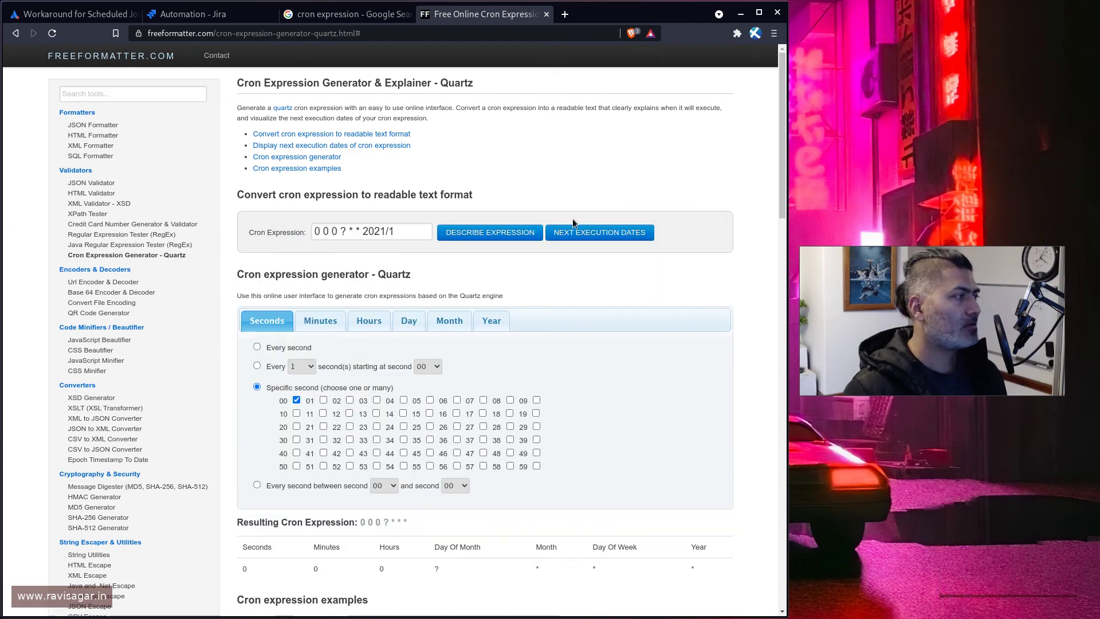
Open the FreeFormatter, Cronhub and CronMaker generators from the Google results in new tabs
key("ctrl+w")
scroll(216, 315, "down", 3)
middle_click(210, 337)
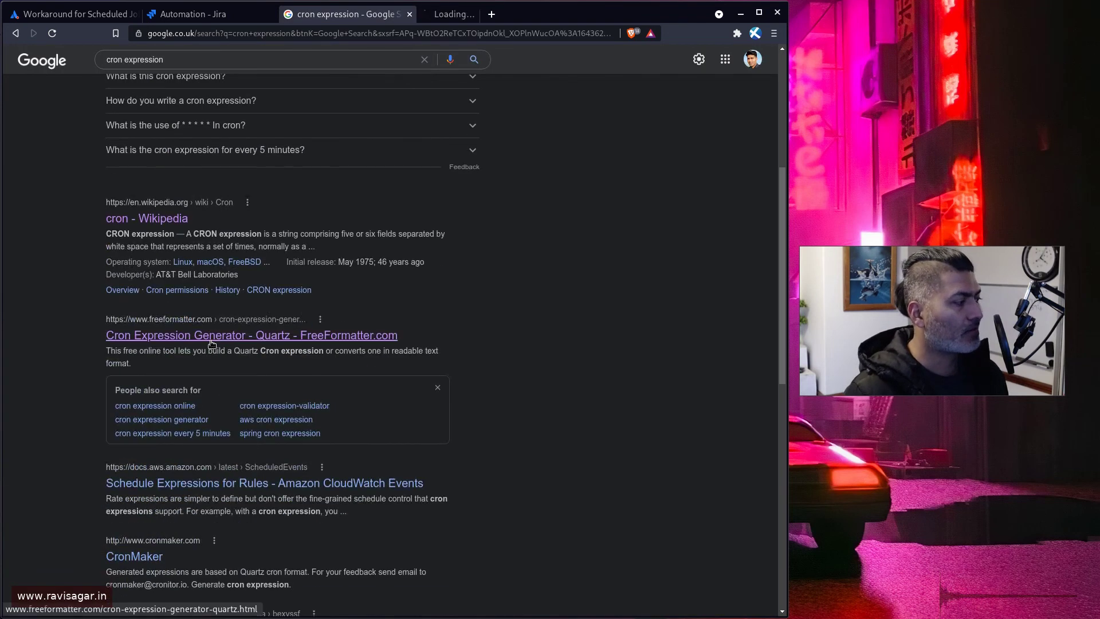
scroll(209, 338, "down", 4)
middle_click(196, 491)
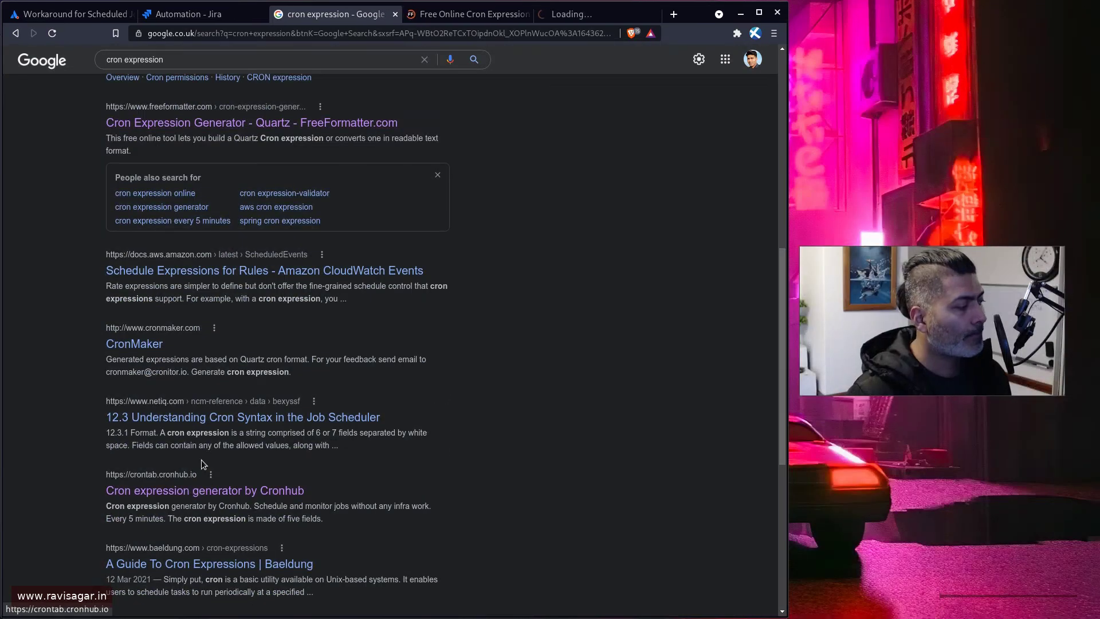
middle_click(139, 345)
key("ctrl+Tab")
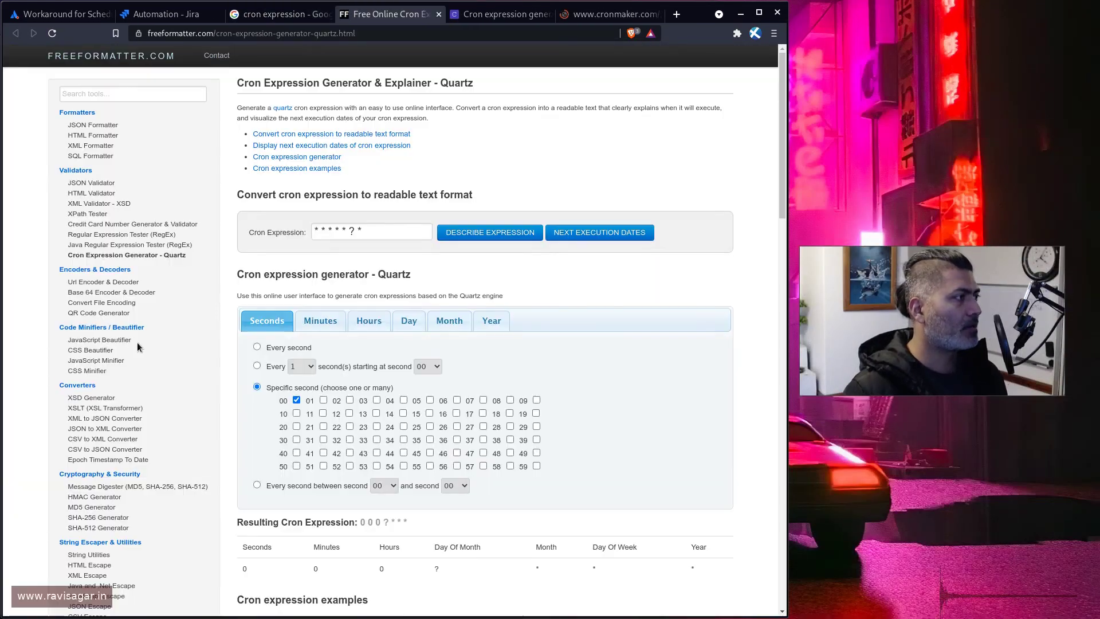
key("ctrl+w")
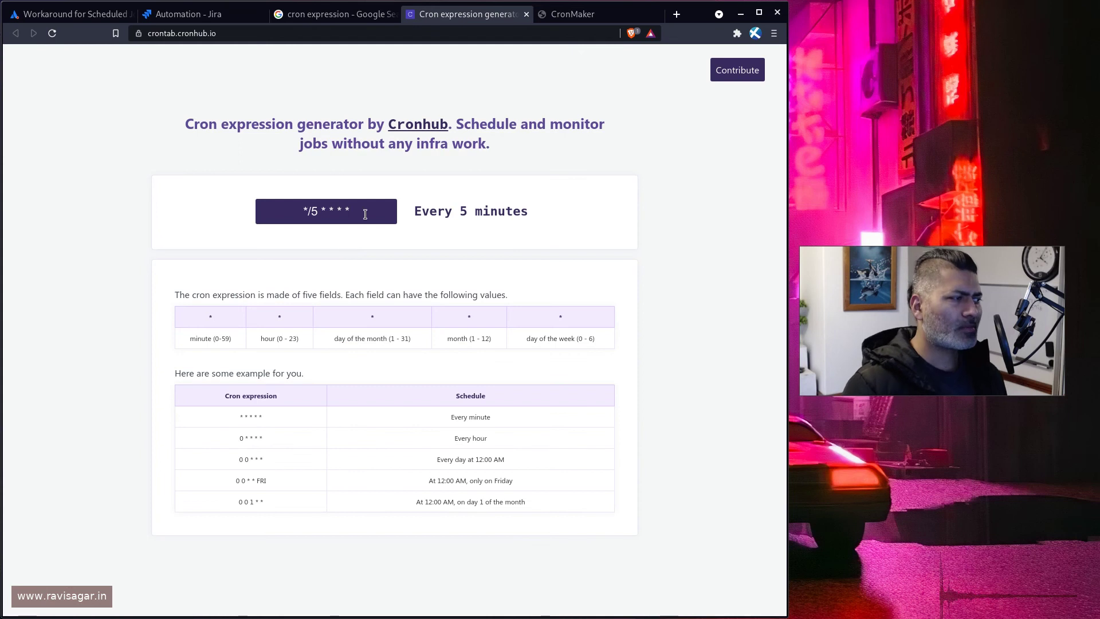
Paste 0 0 0 ? * * 2021/1 into Cronhub, read as 12:00 AM yearly, 2021 through 9999
key("ctrl+a")
key("BackSpace")
type("0 0 0 ? * * 2021/1")
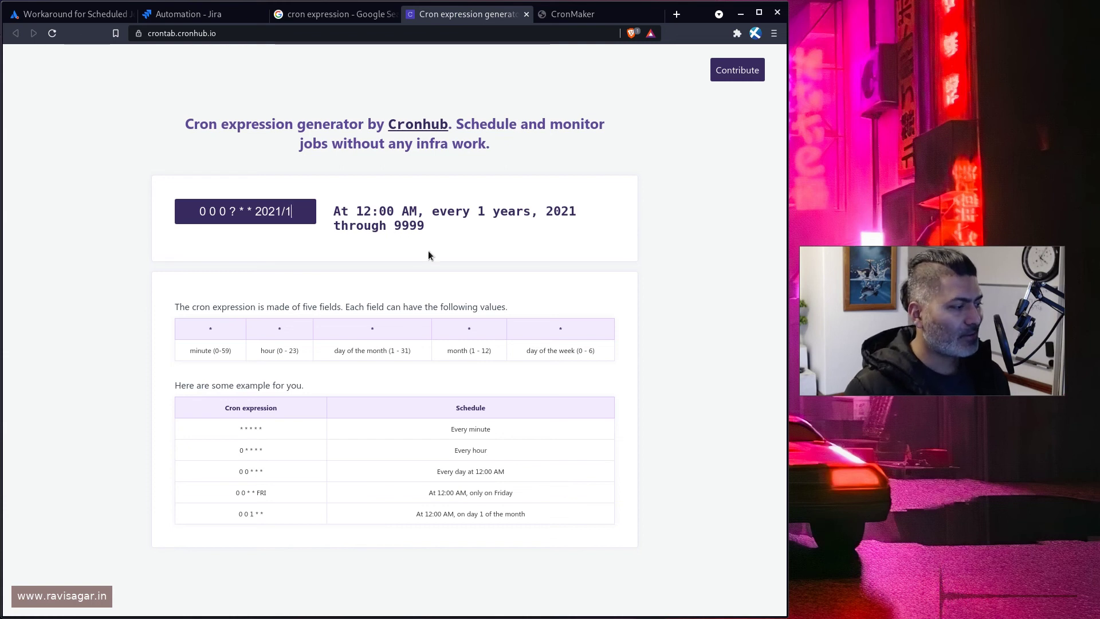
key("ctrl+Tab")
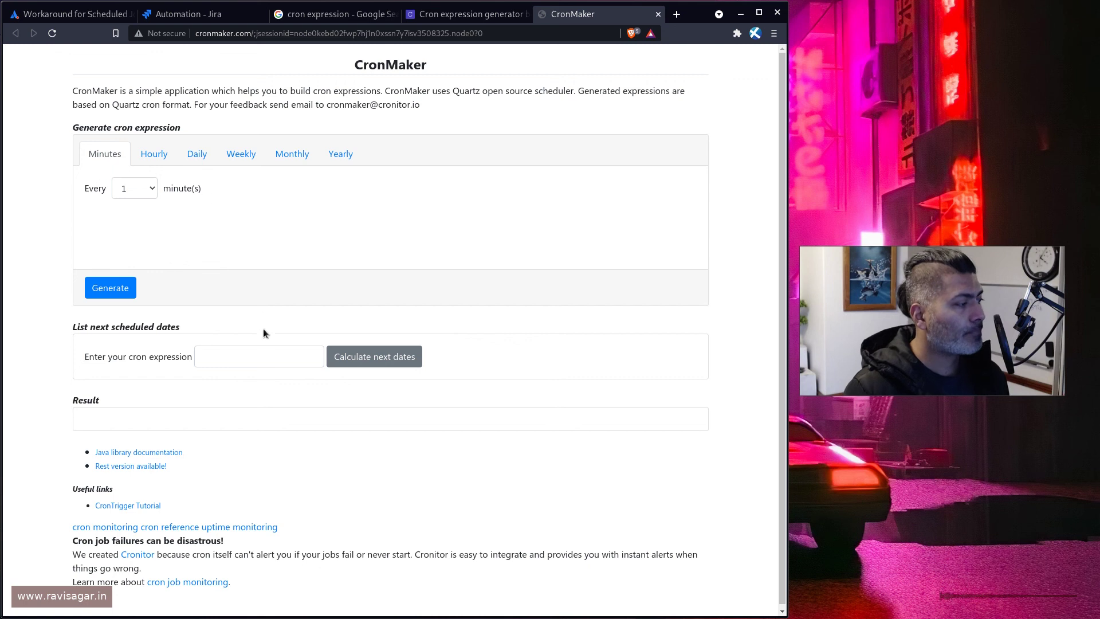
Calculate CronMaker's next dates for 0 0 0 ? * * 2021/1, daily midnight from 2022-02-01
type("0 0 0 ? * * 2021/1")
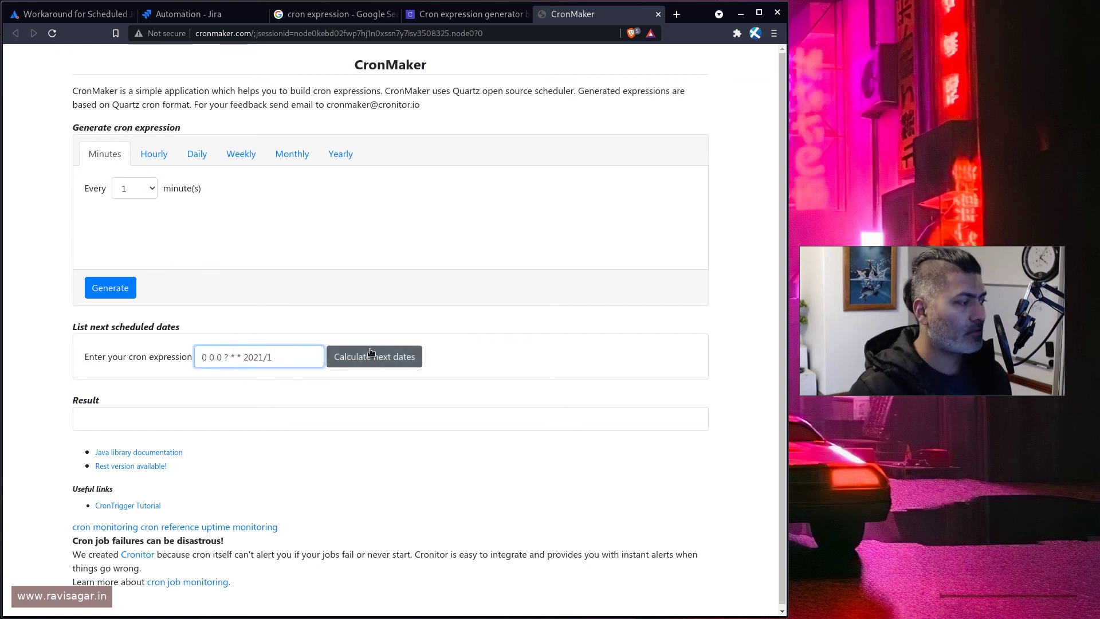
left_click(384, 353)
scroll(384, 354, "down", 3)
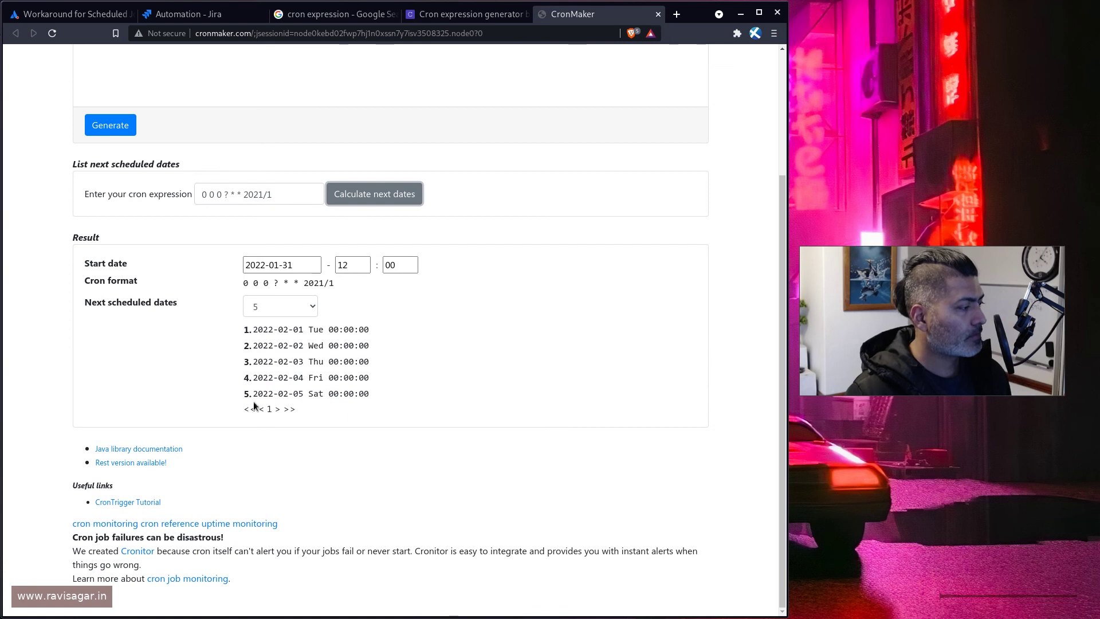
Close the CronMaker, Cronhub and Google tabs to return to the Jira CRON trigger settings
key("ctrl+w")
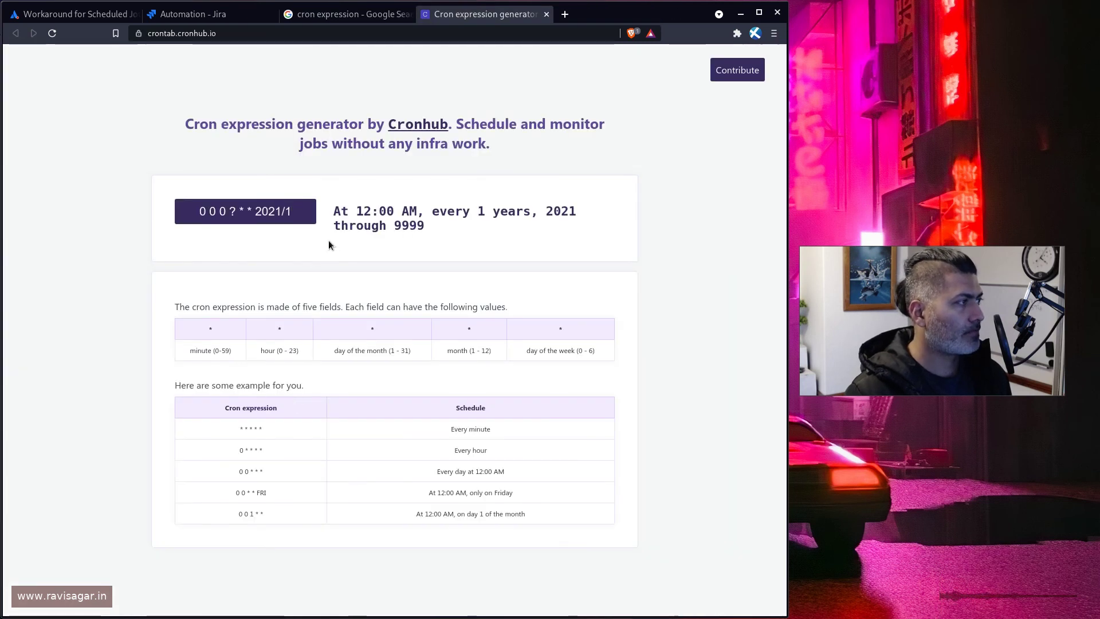
key("ctrl+w")
key("ctrl+w")
key("ctrl+a")
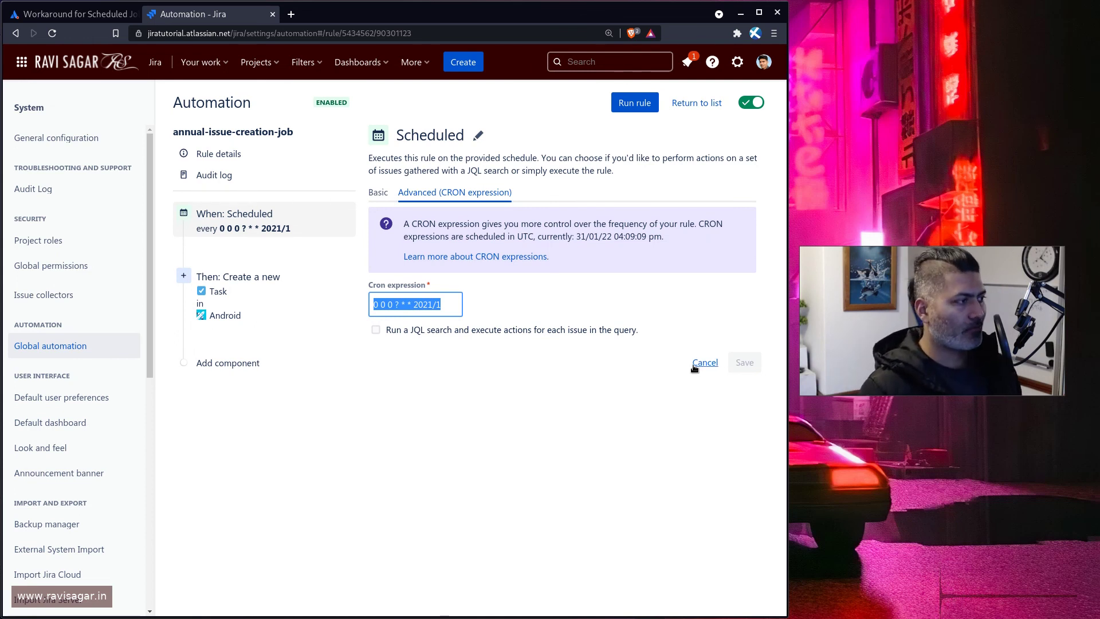
Return to the 'Workaround for Scheduled Job Scriptrunner' question and scroll up to its title
key("ctrl+Tab")
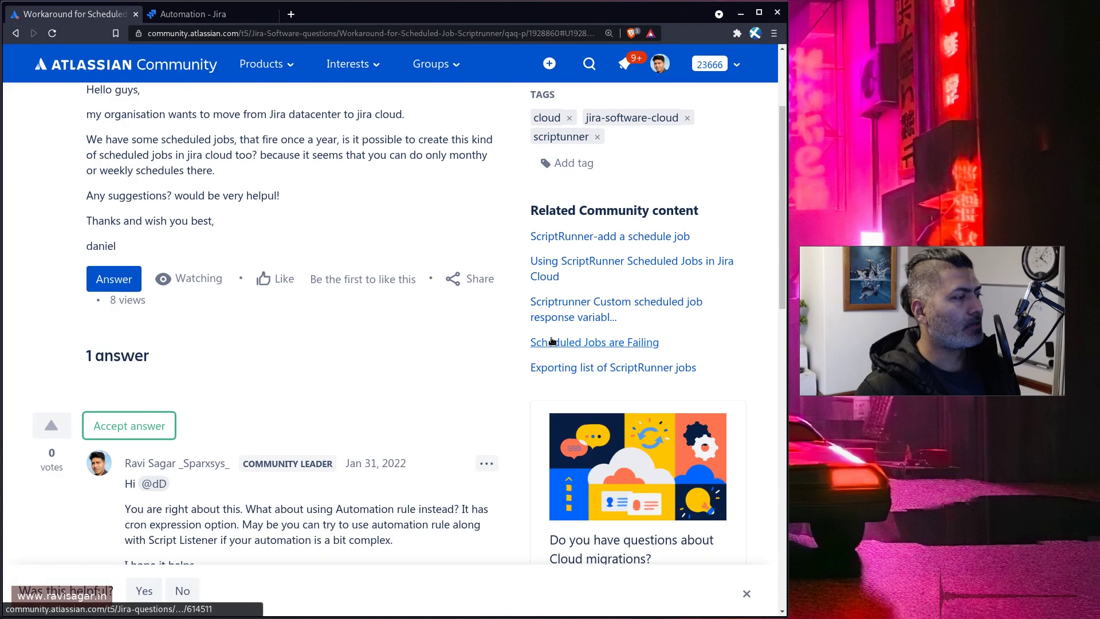
scroll(432, 294, "up", 3)
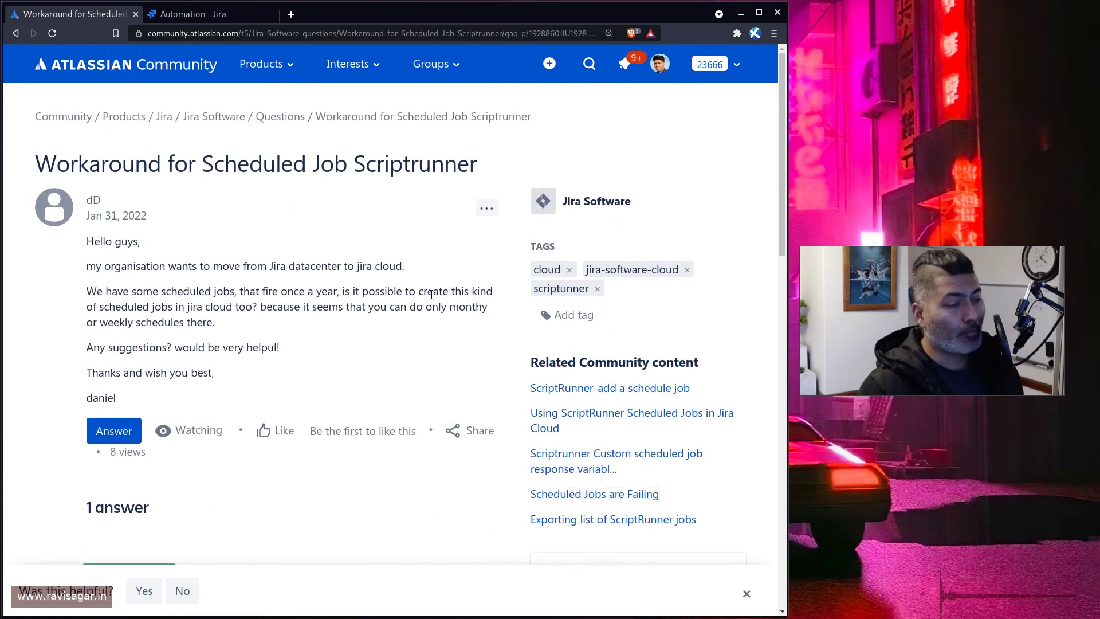